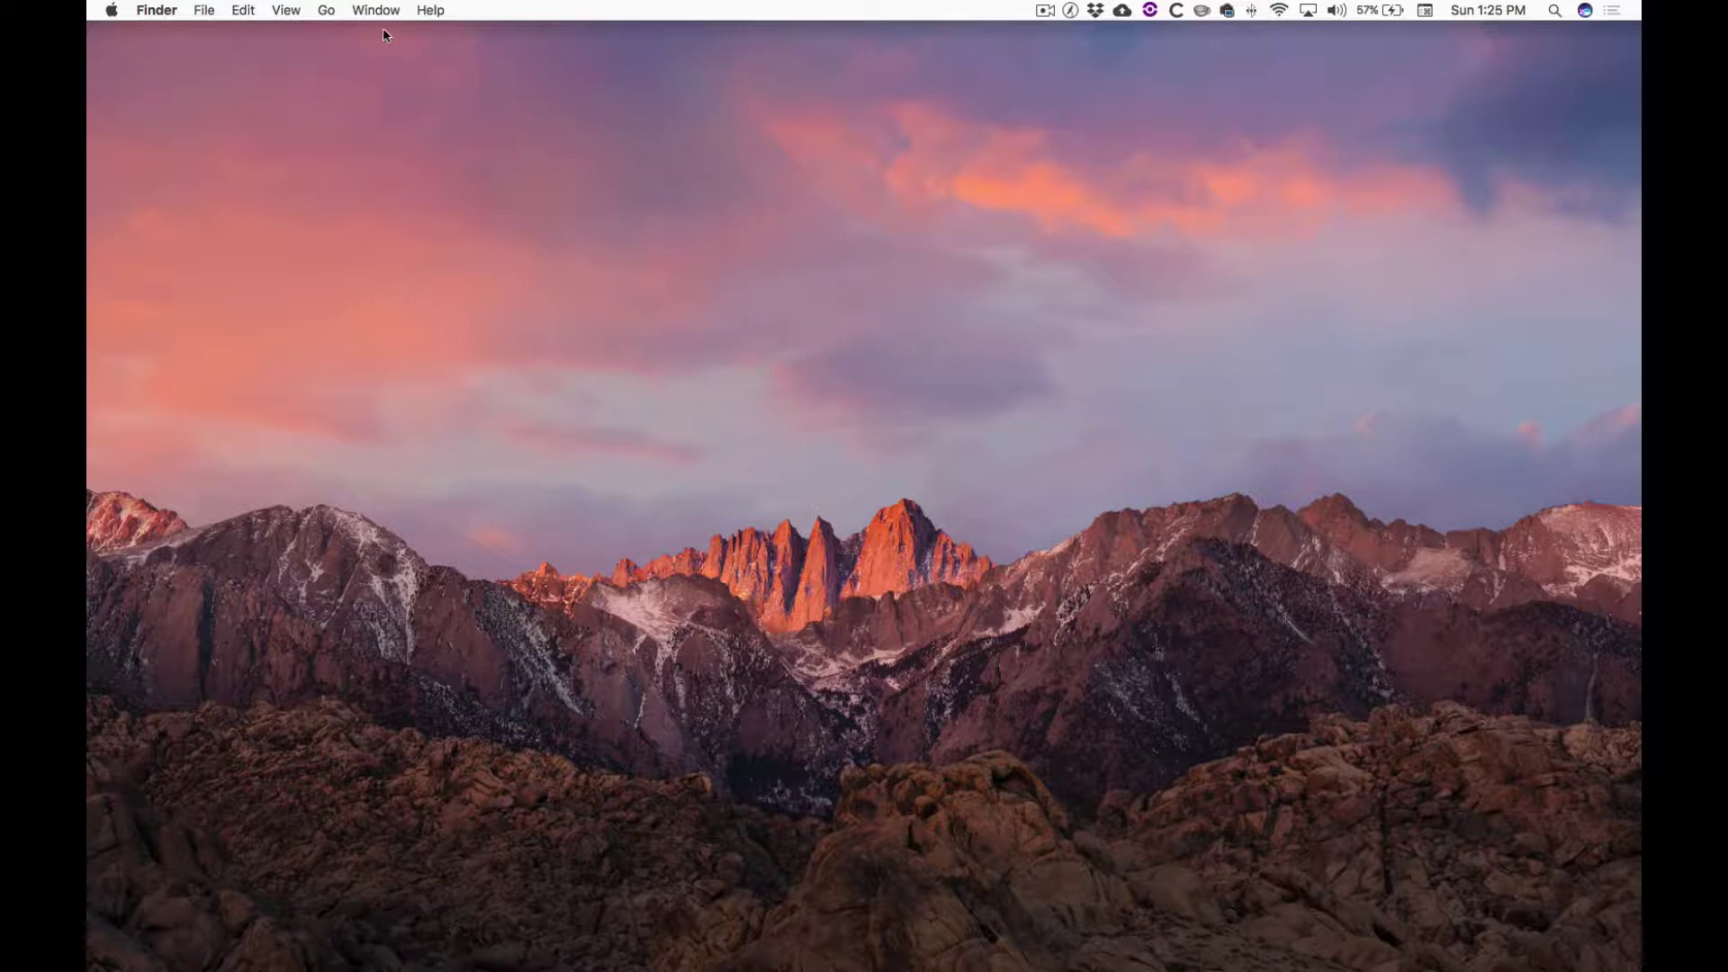
- Open the Reason 8 folder inside the Applications folder
click(328, 11)
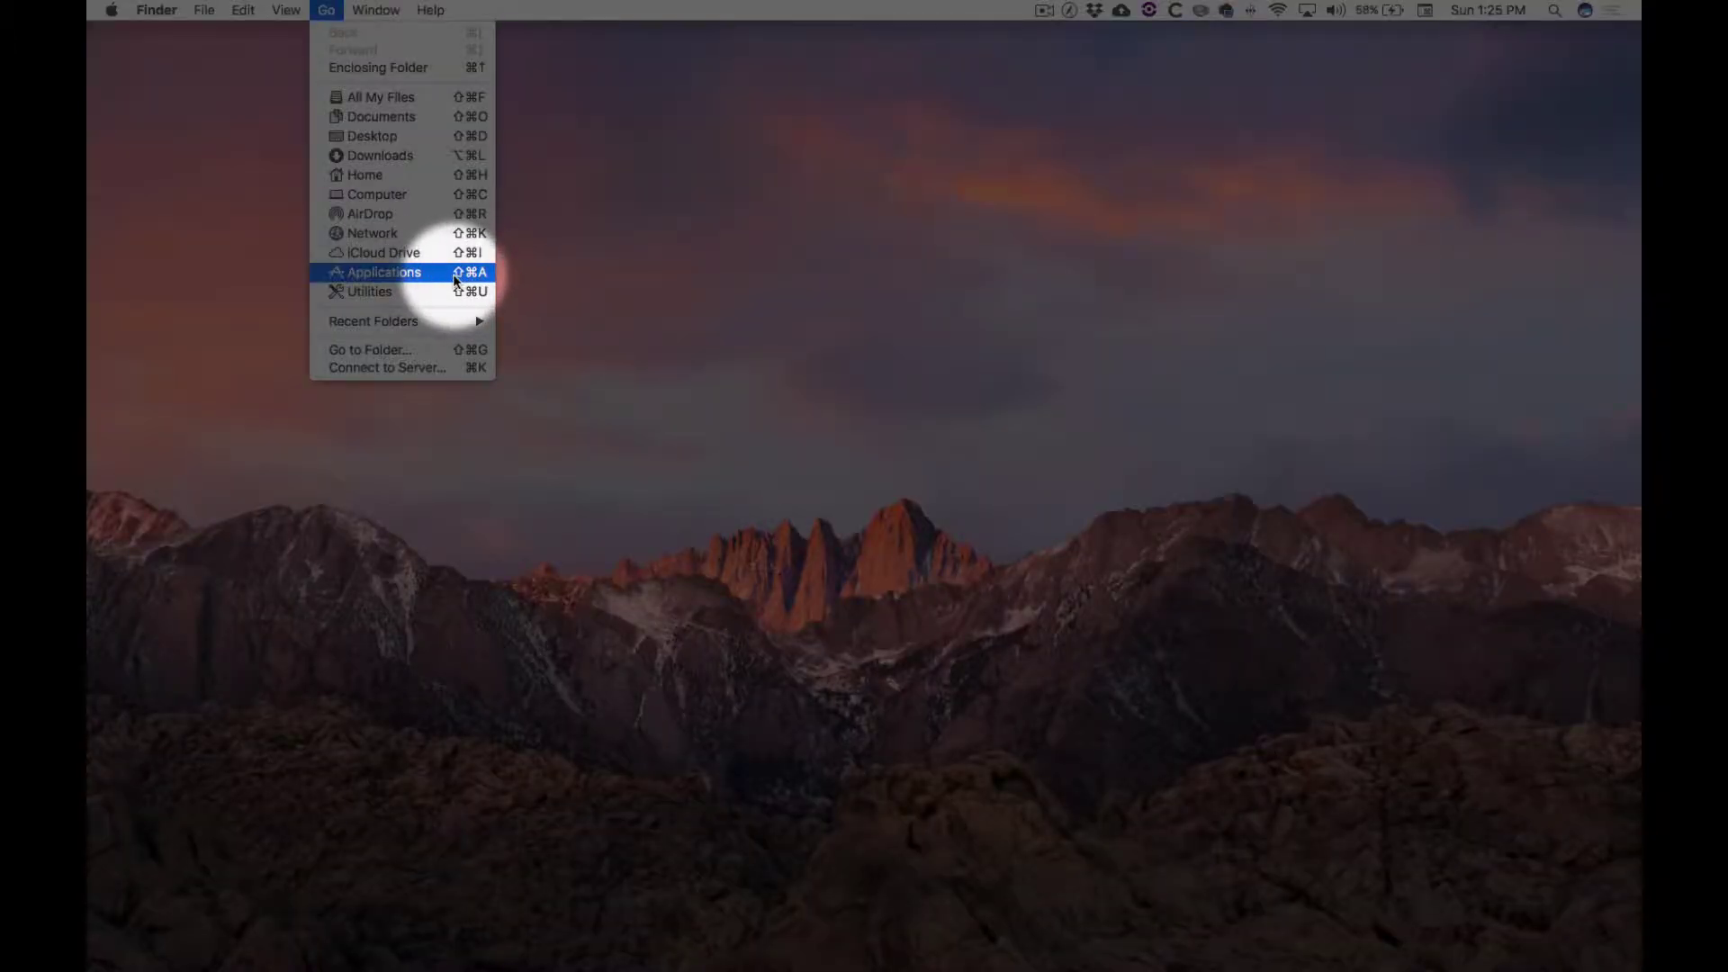
click(453, 276)
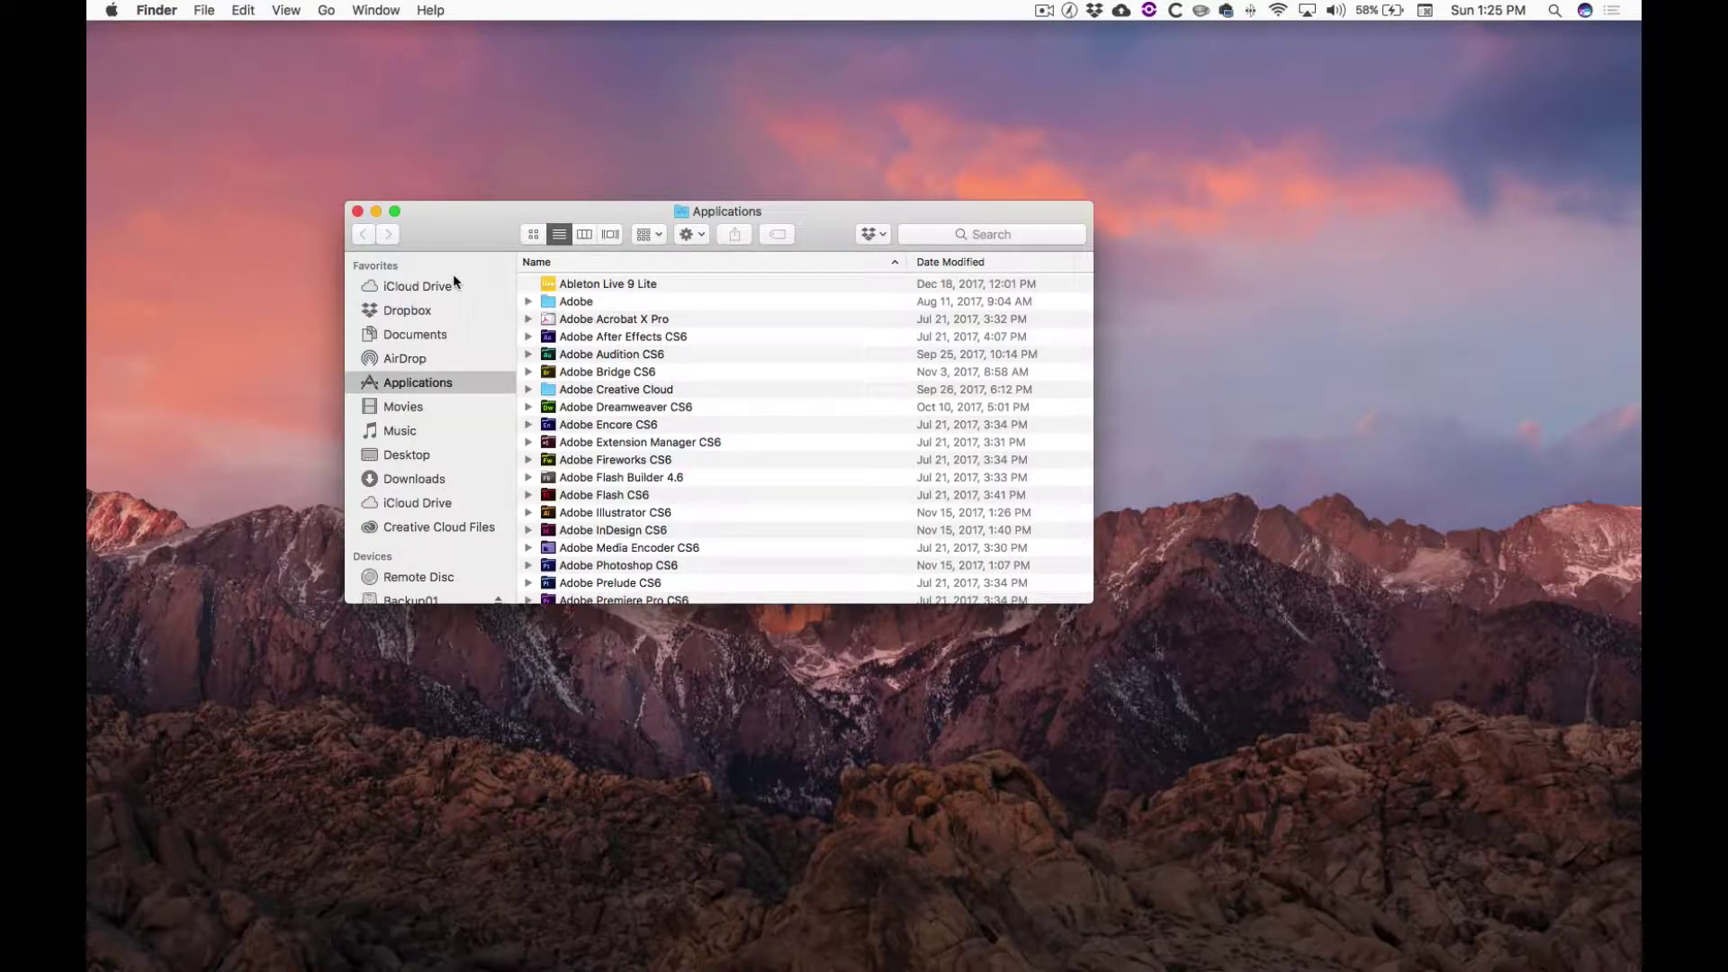
key(r)
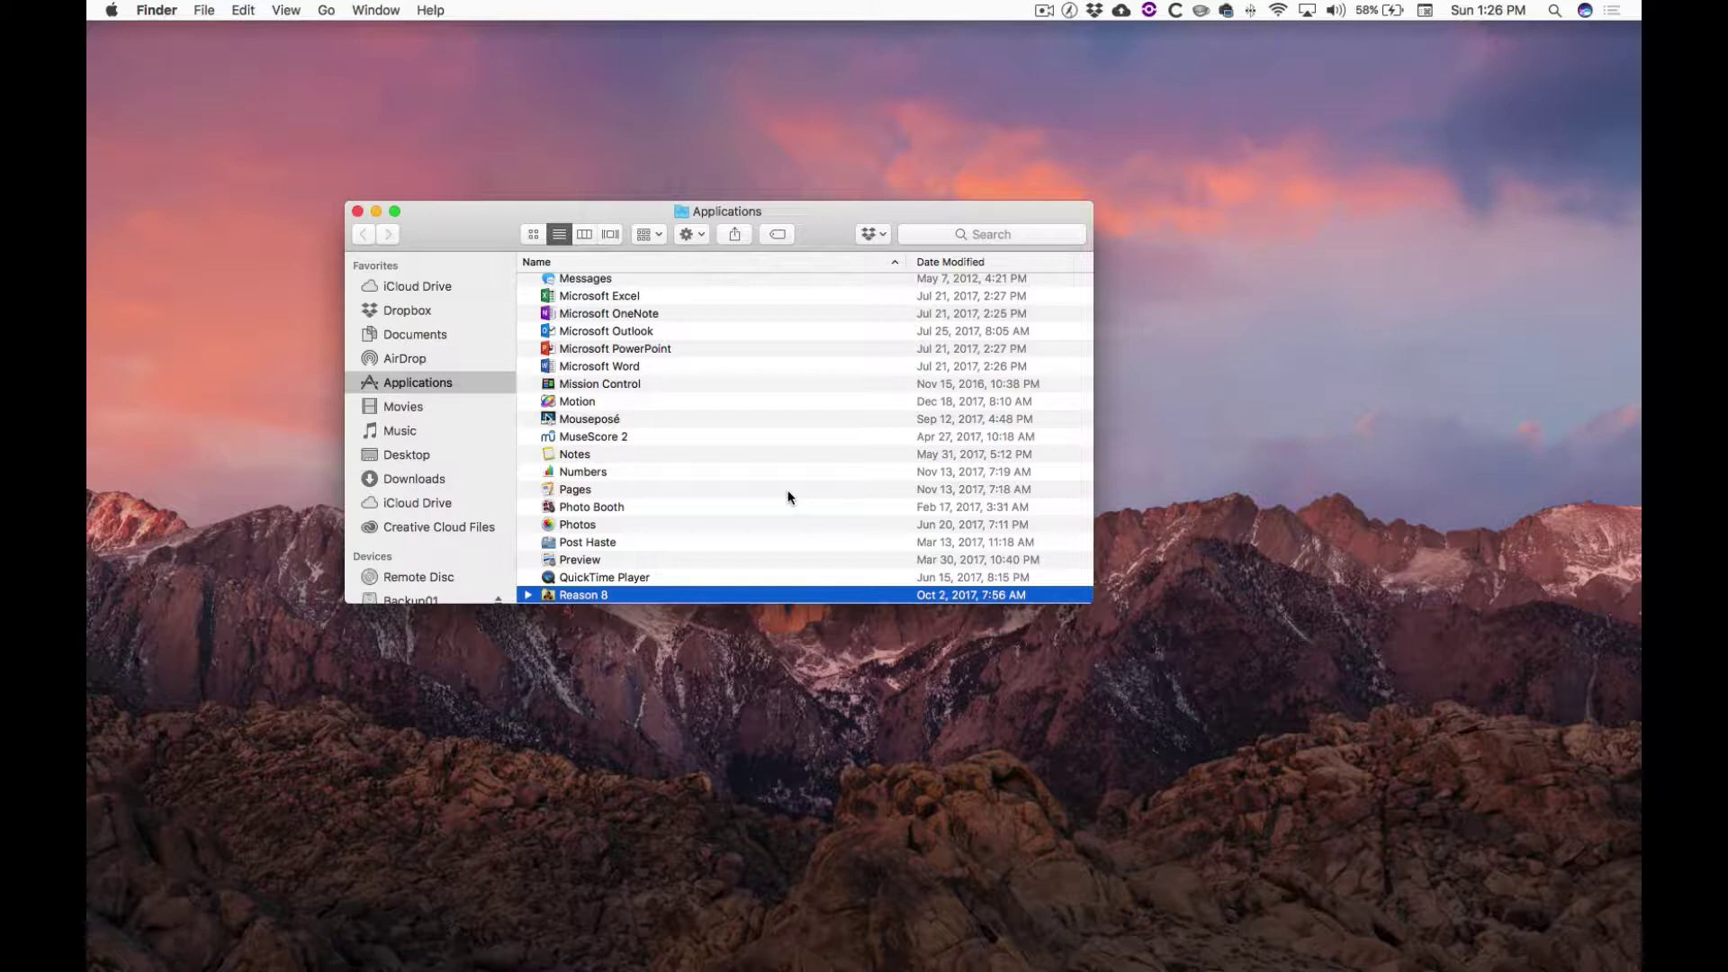
key(super)
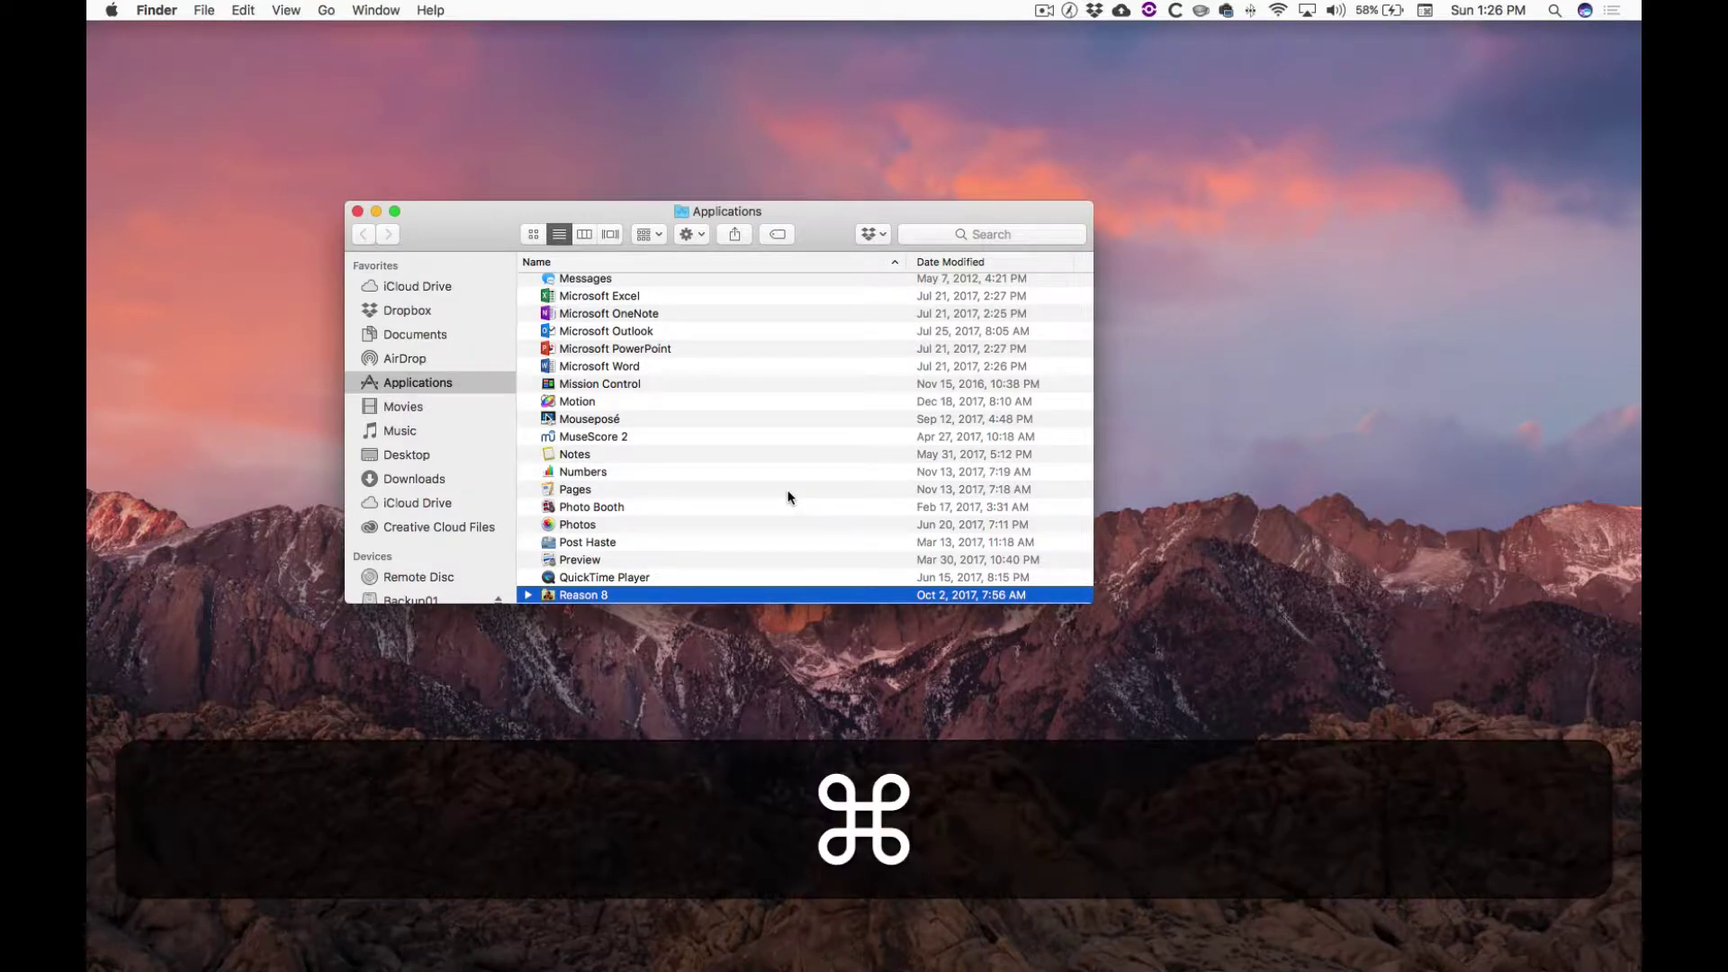
key(super+Down)
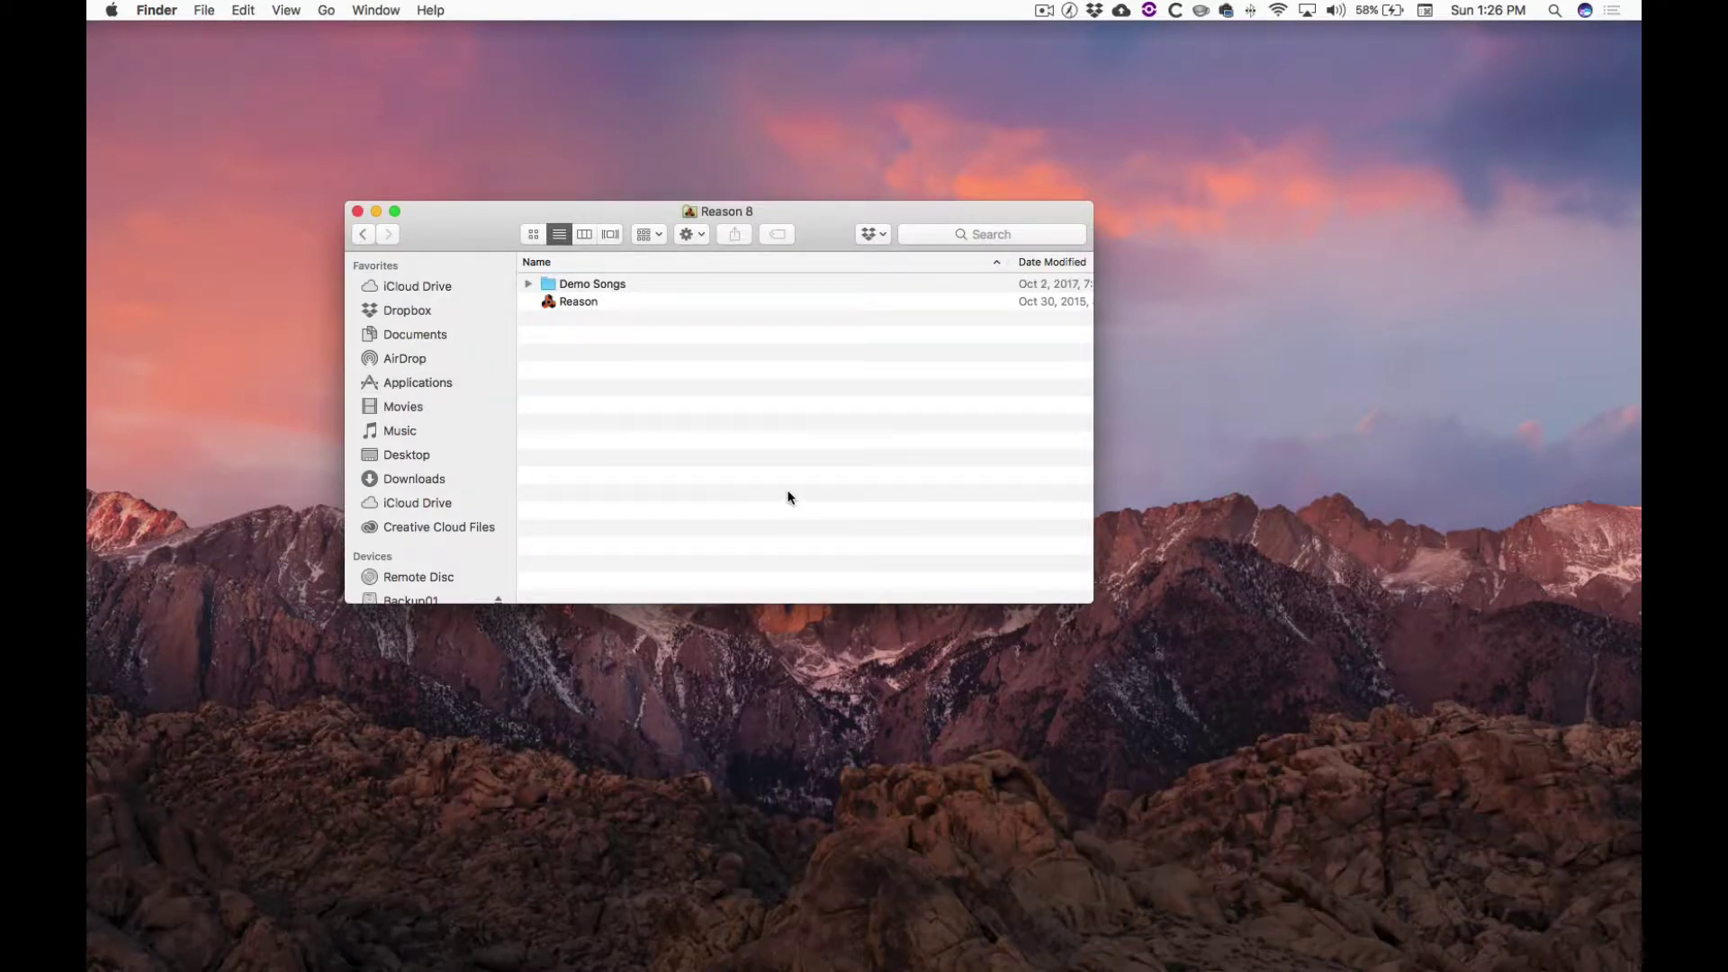
- Launch Reason from its folder and run it with the Multi-license option
key(Down)
key(Down)
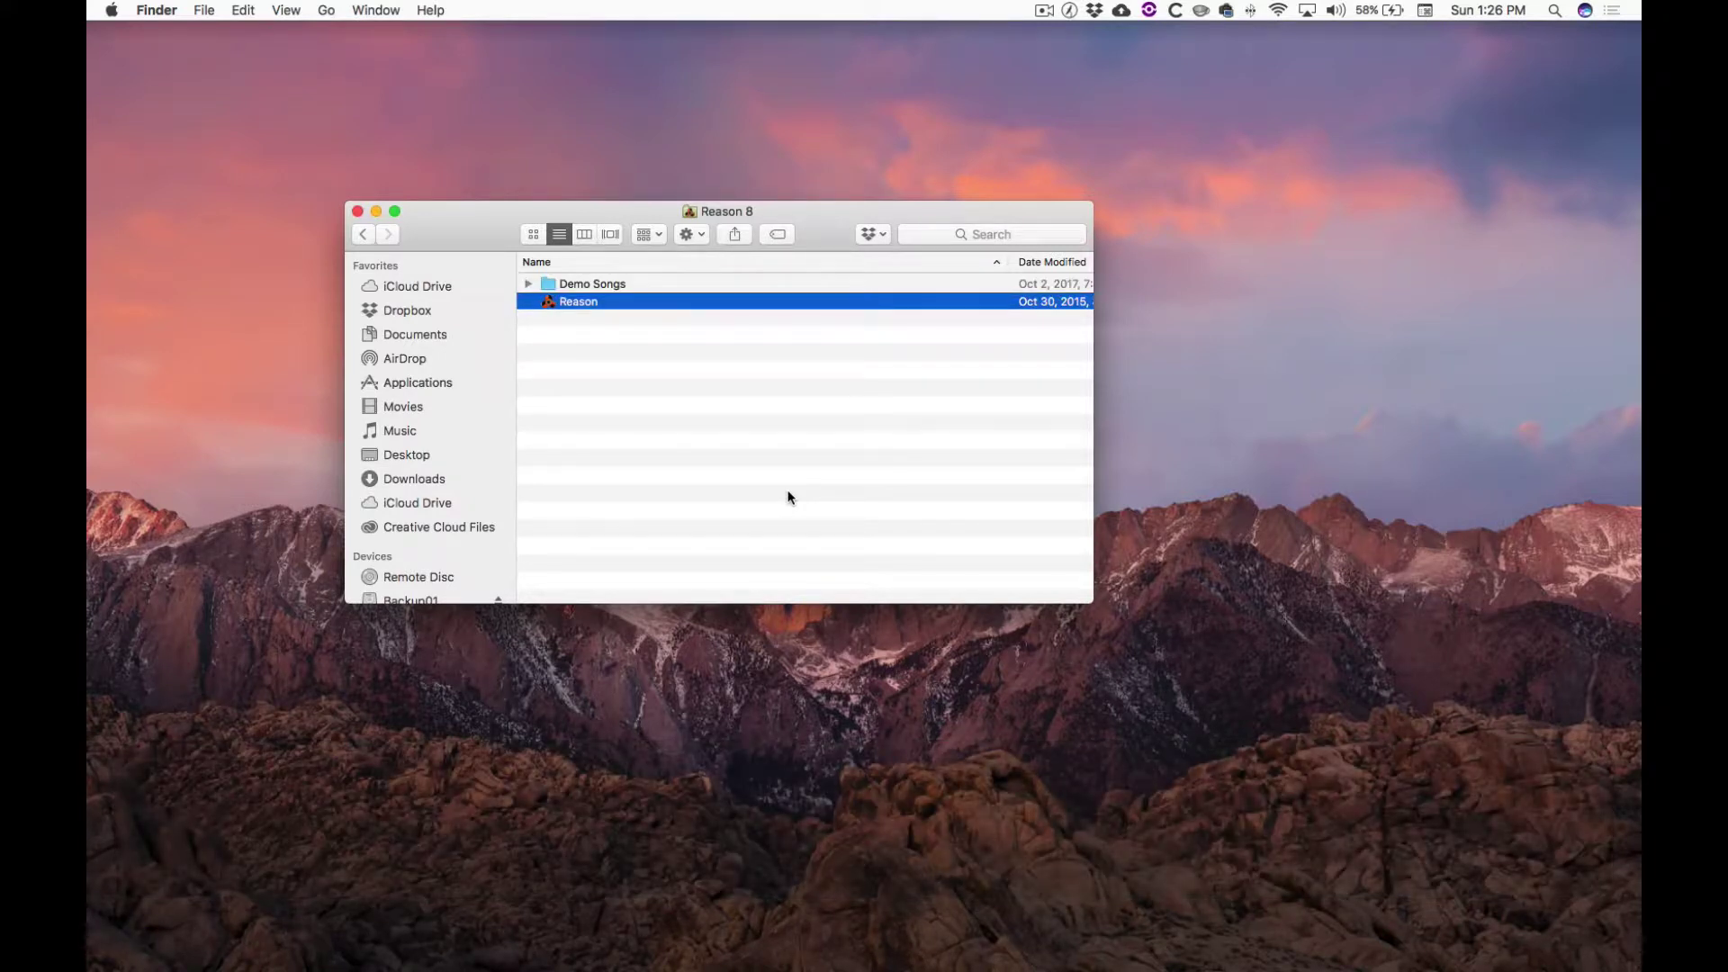
key(super)
key(super+Down)
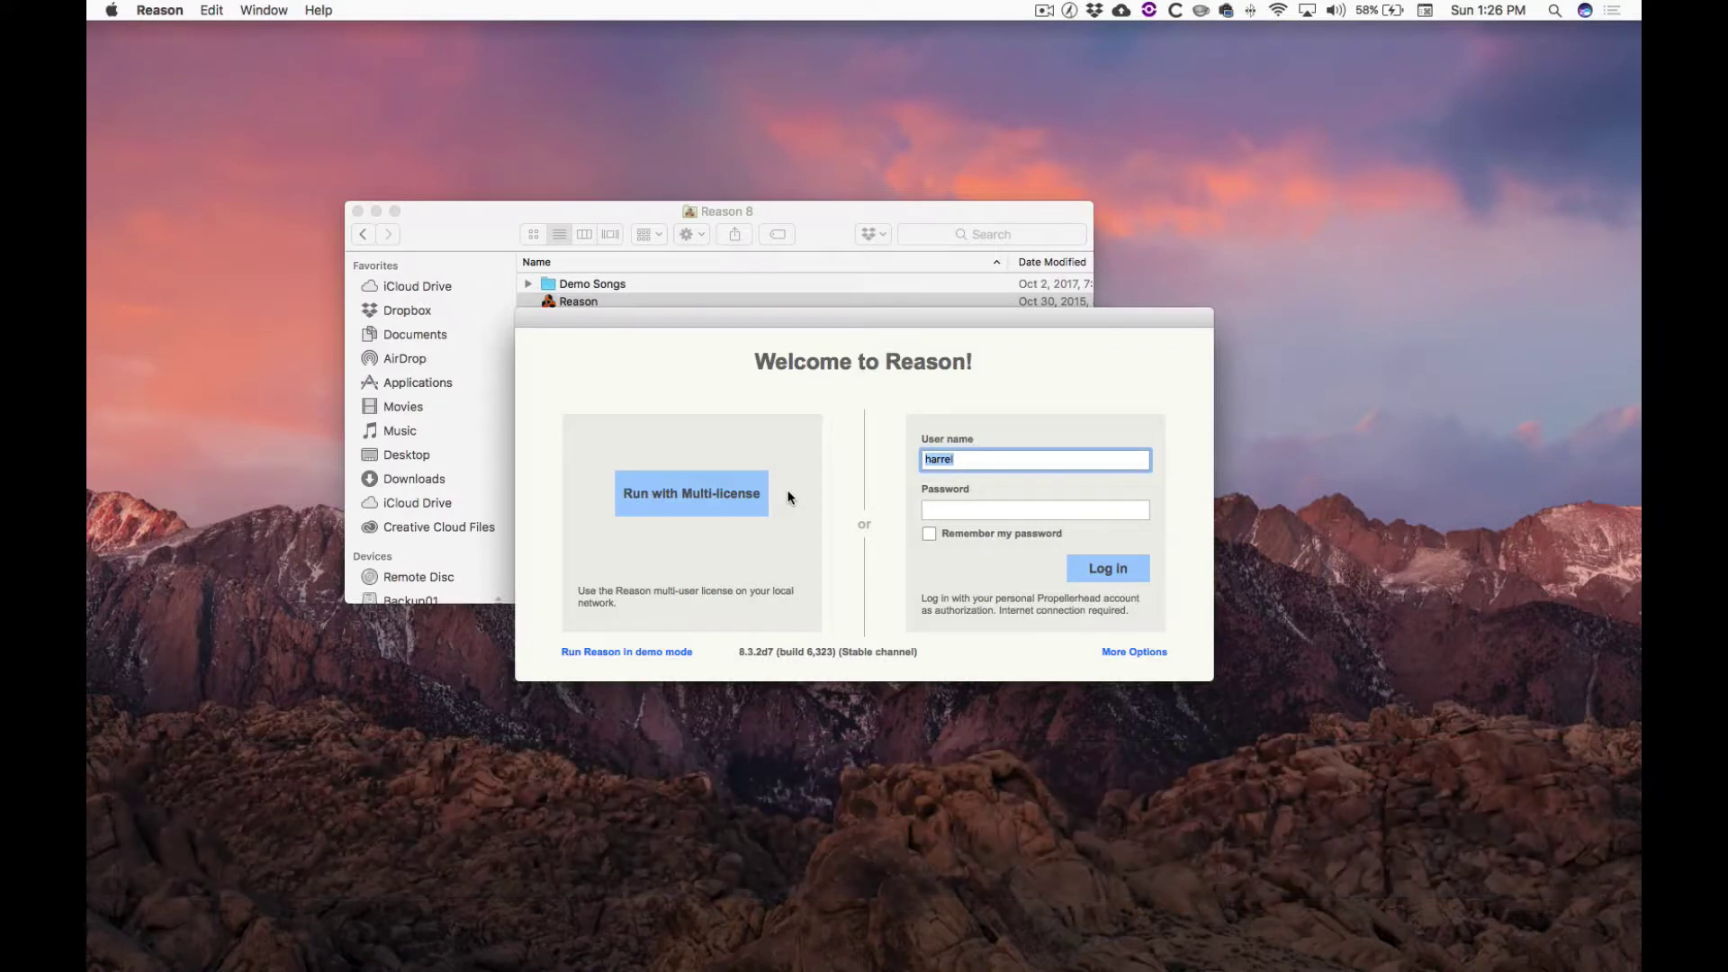
click(701, 495)
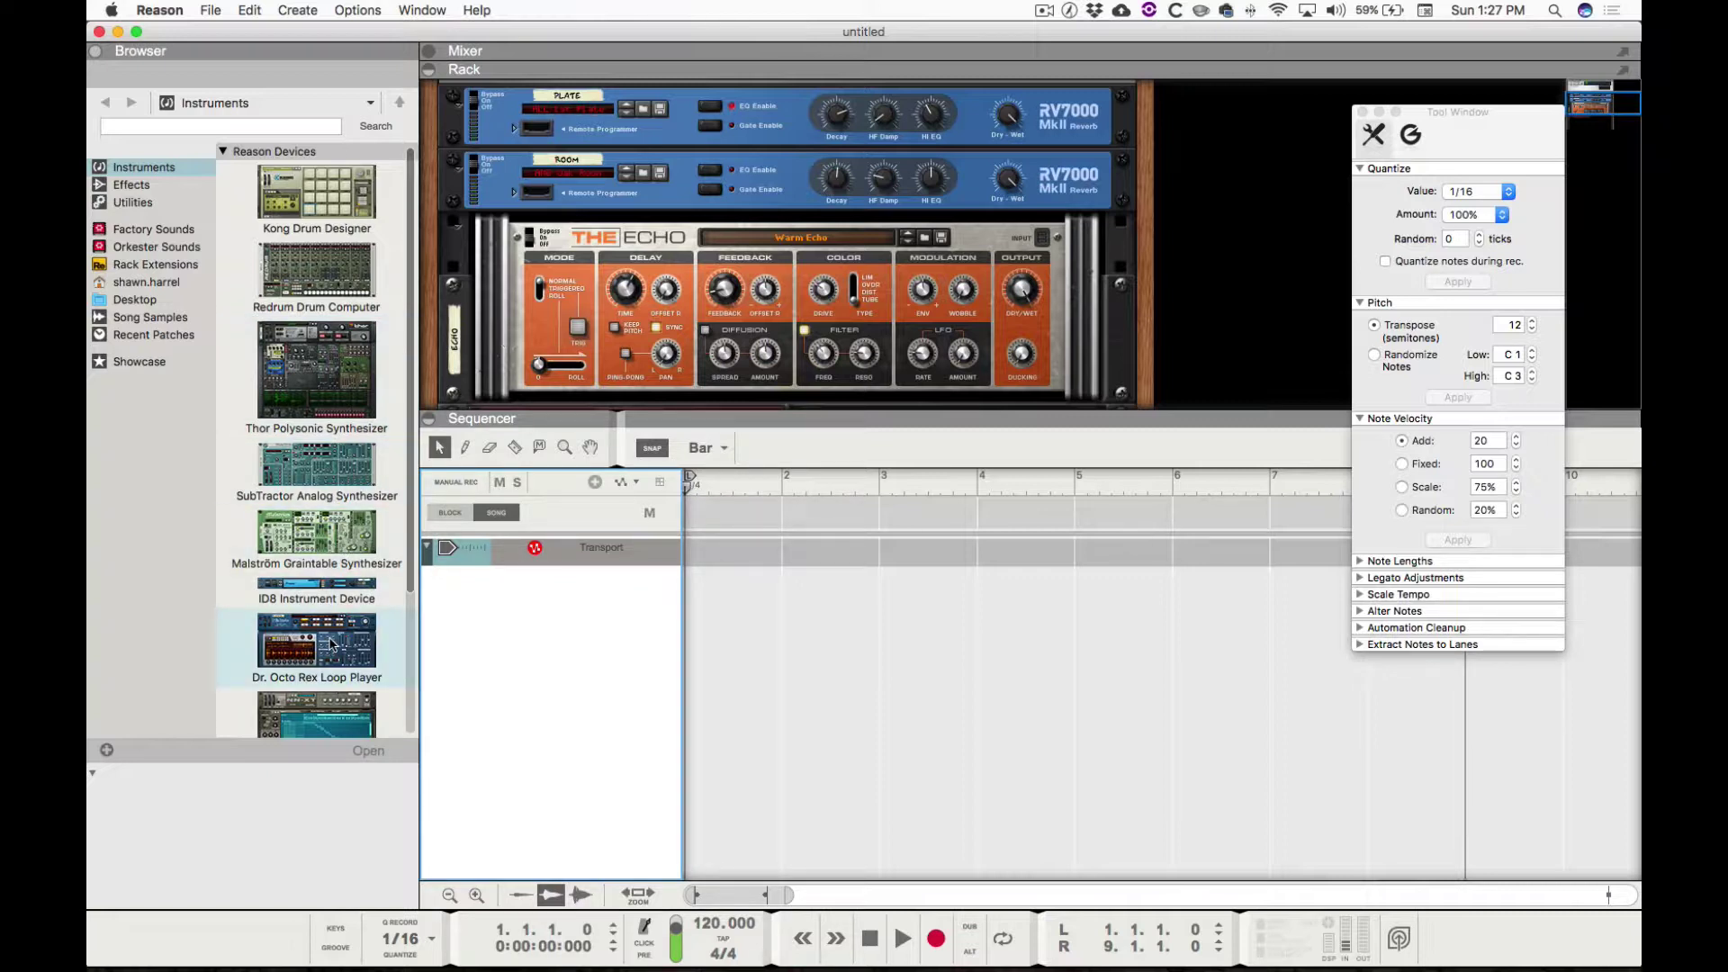
- Browse the Effects device list and the Utilities device list in the Browser
click(144, 187)
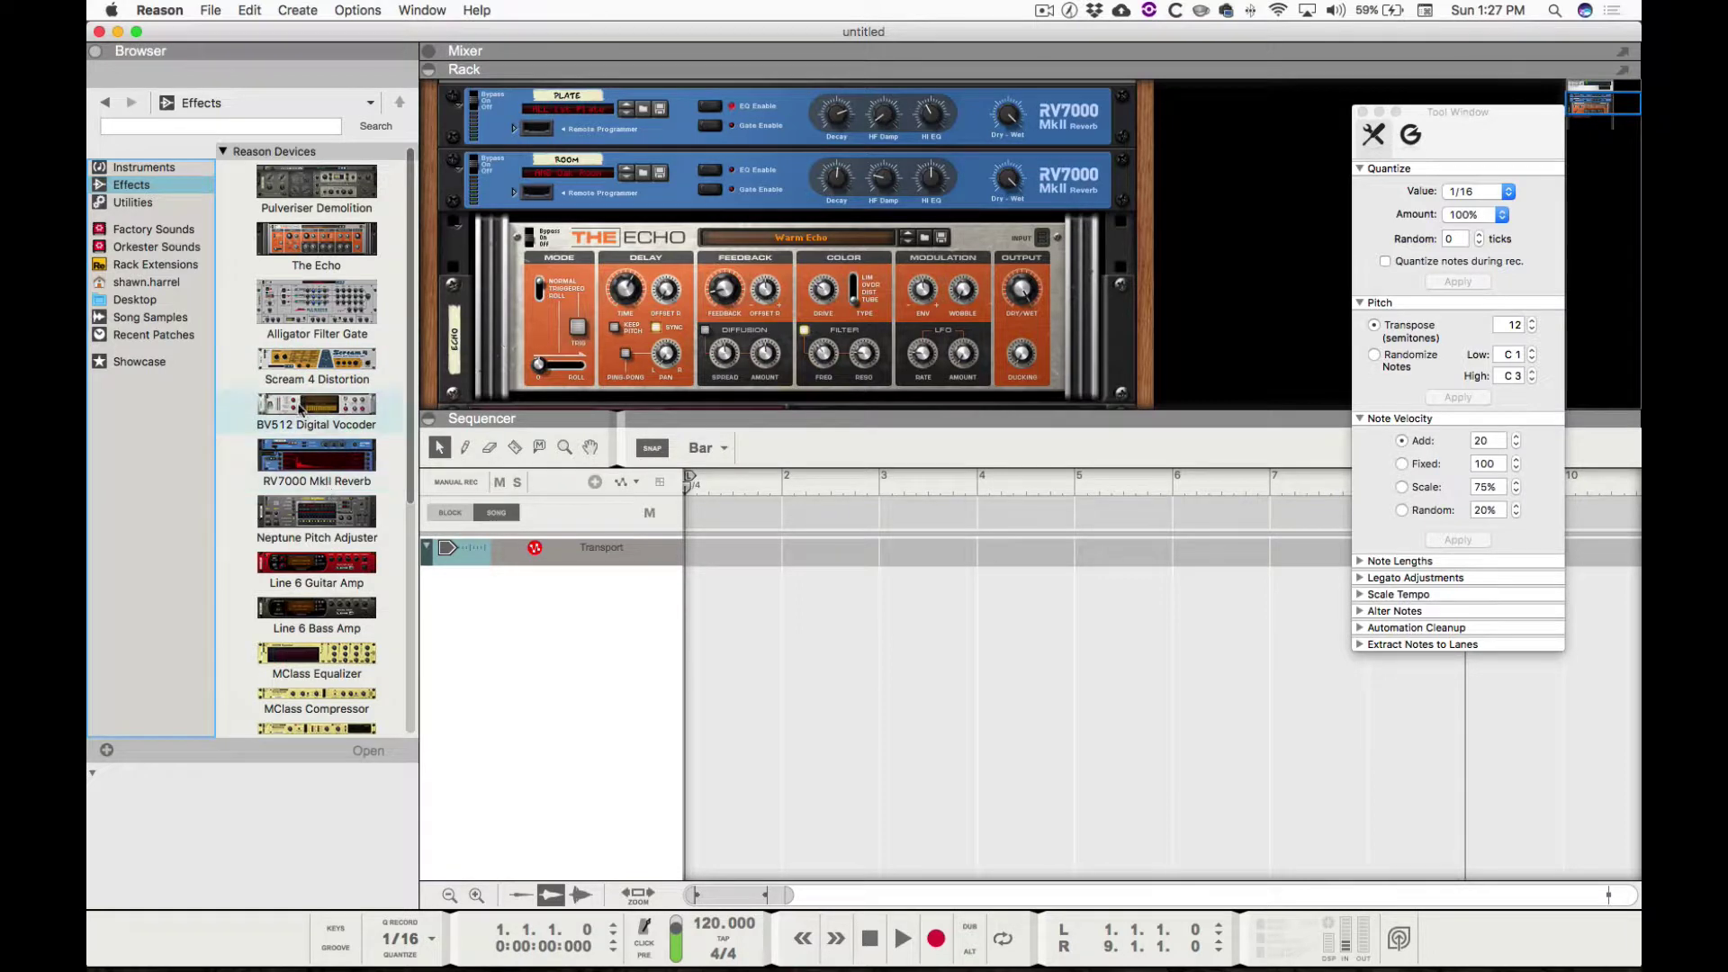
click(167, 204)
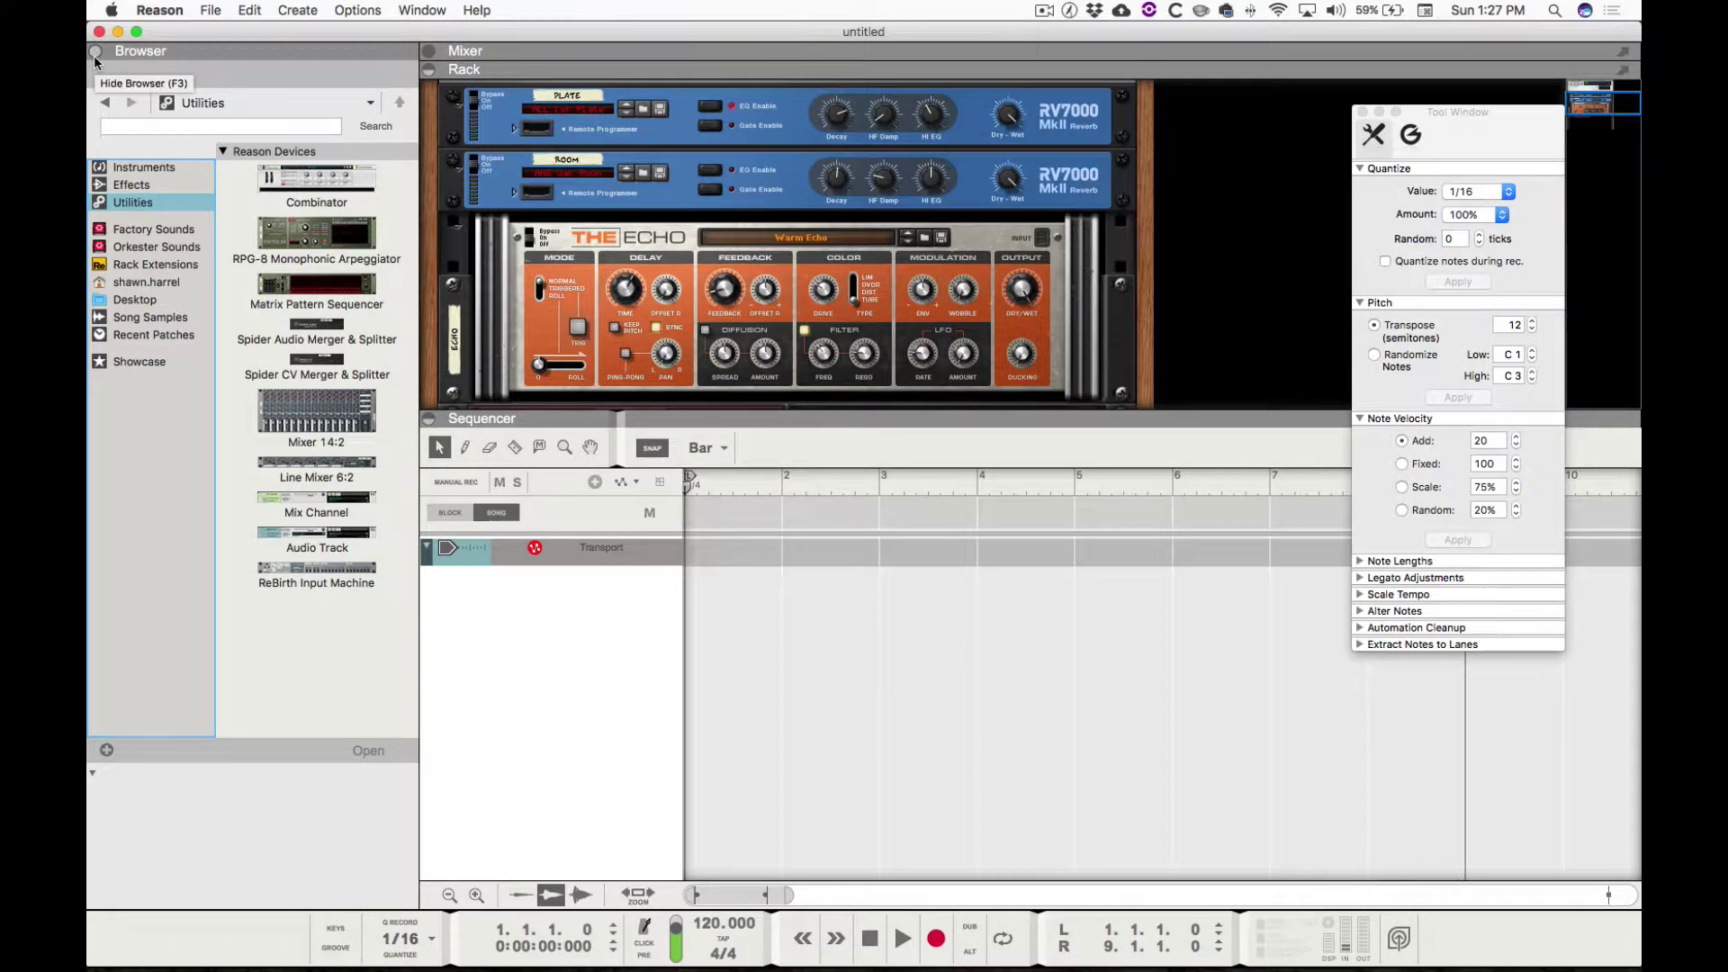
- Expand and collapse the Mixer and Rack areas, ending with the Mixer hidden and the Rack shown
click(428, 51)
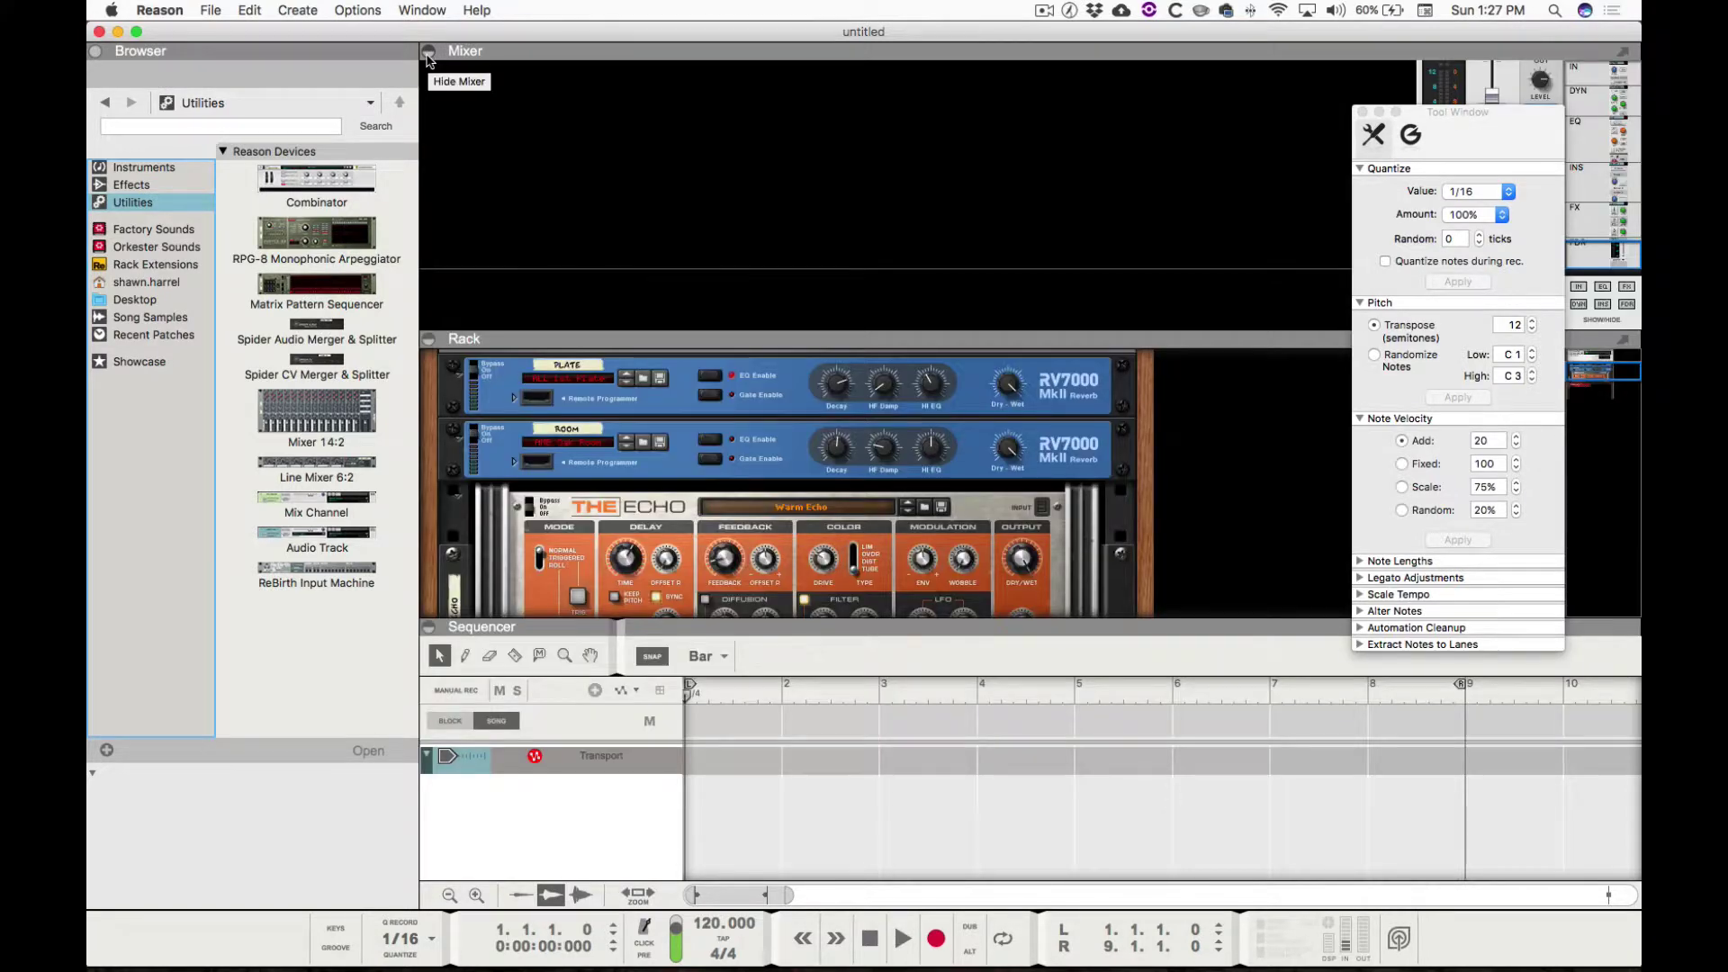
click(428, 51)
click(428, 54)
click(428, 54)
click(429, 70)
click(429, 72)
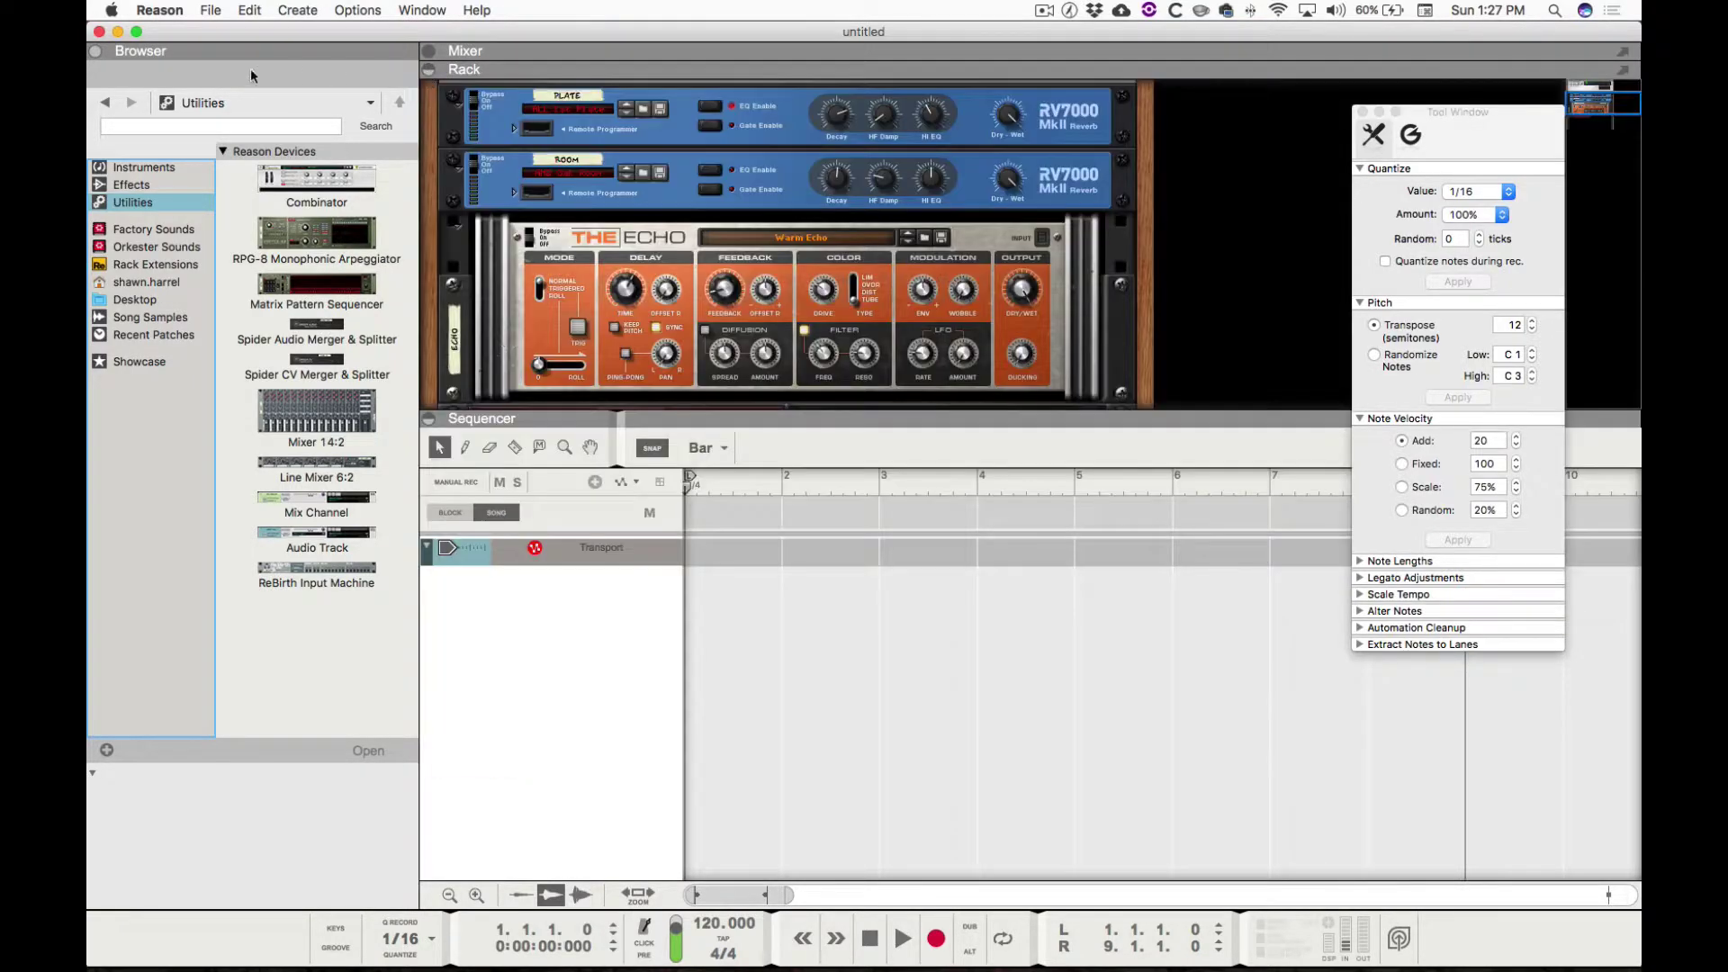
- Hide the Browser and show it again, several times
click(96, 52)
click(96, 52)
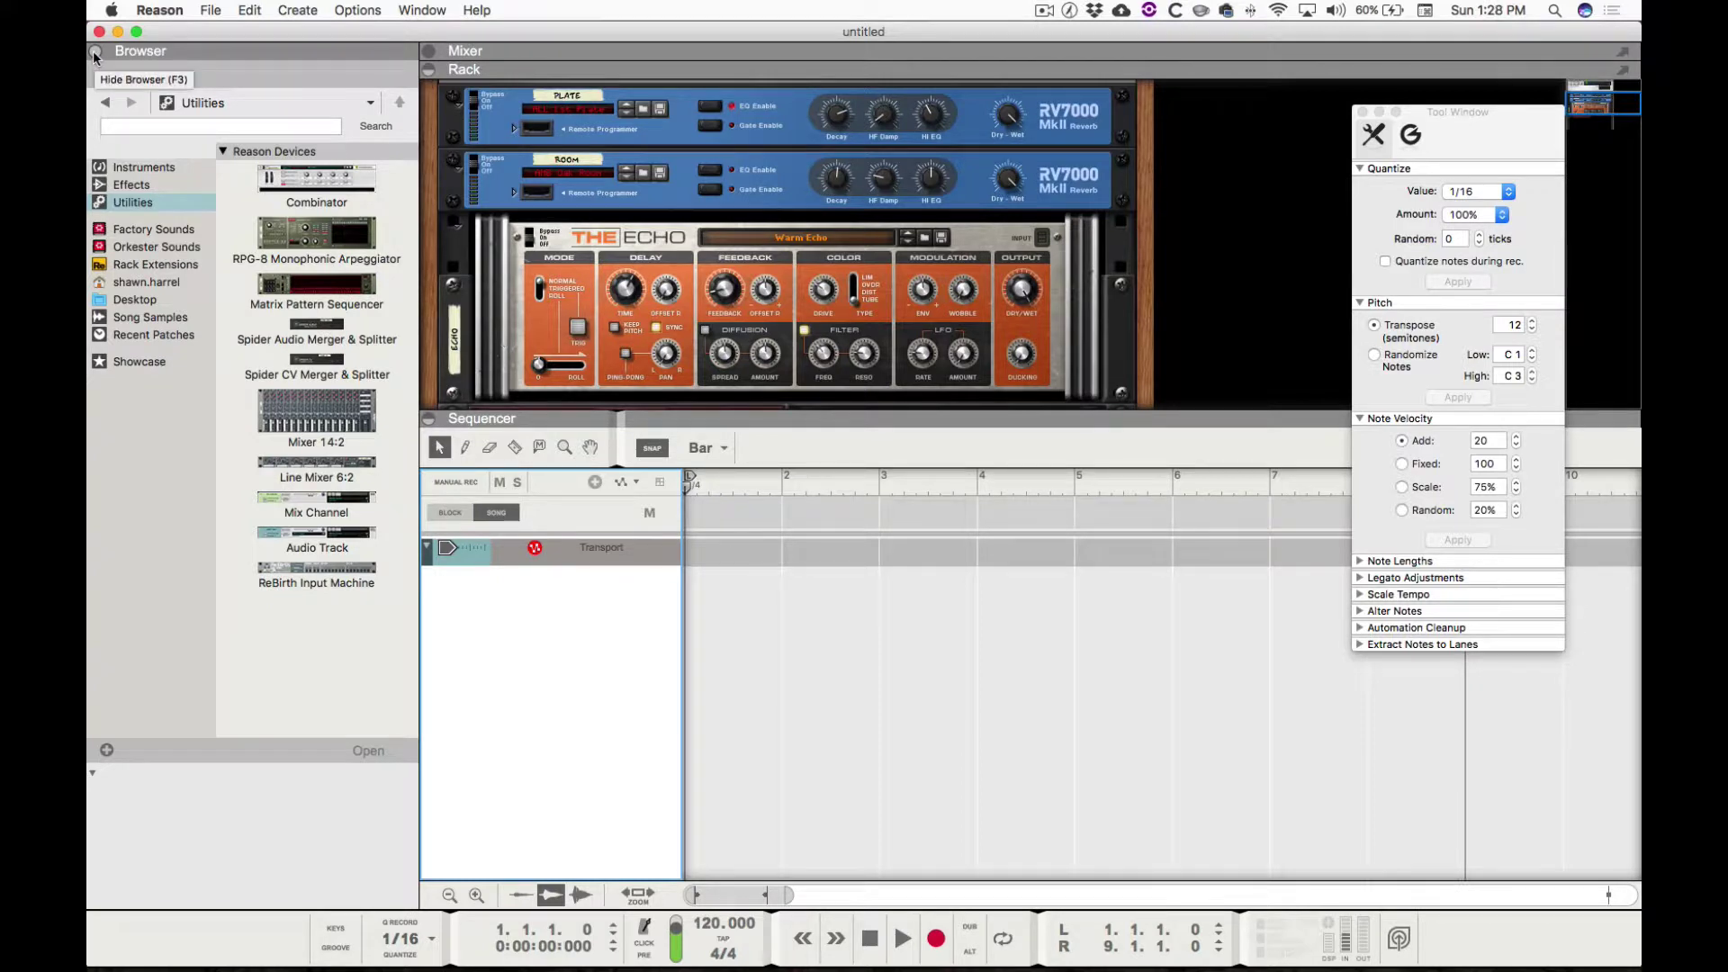
key(F3)
key(F3)
key(F3)
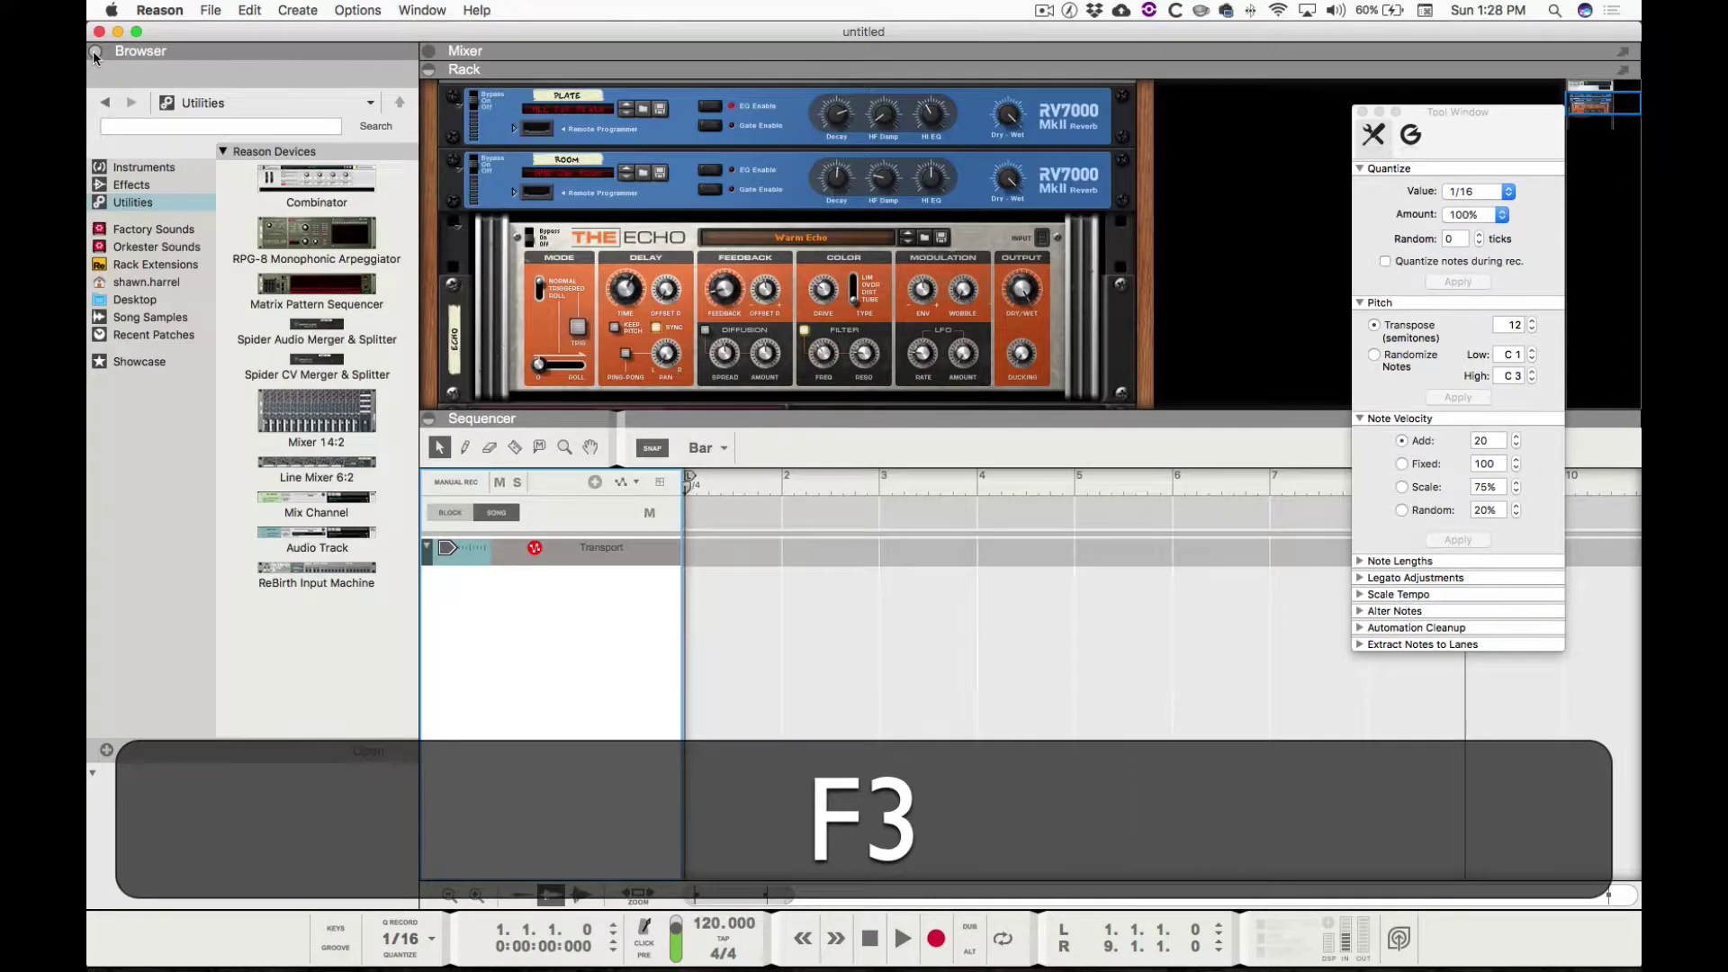
key(F3)
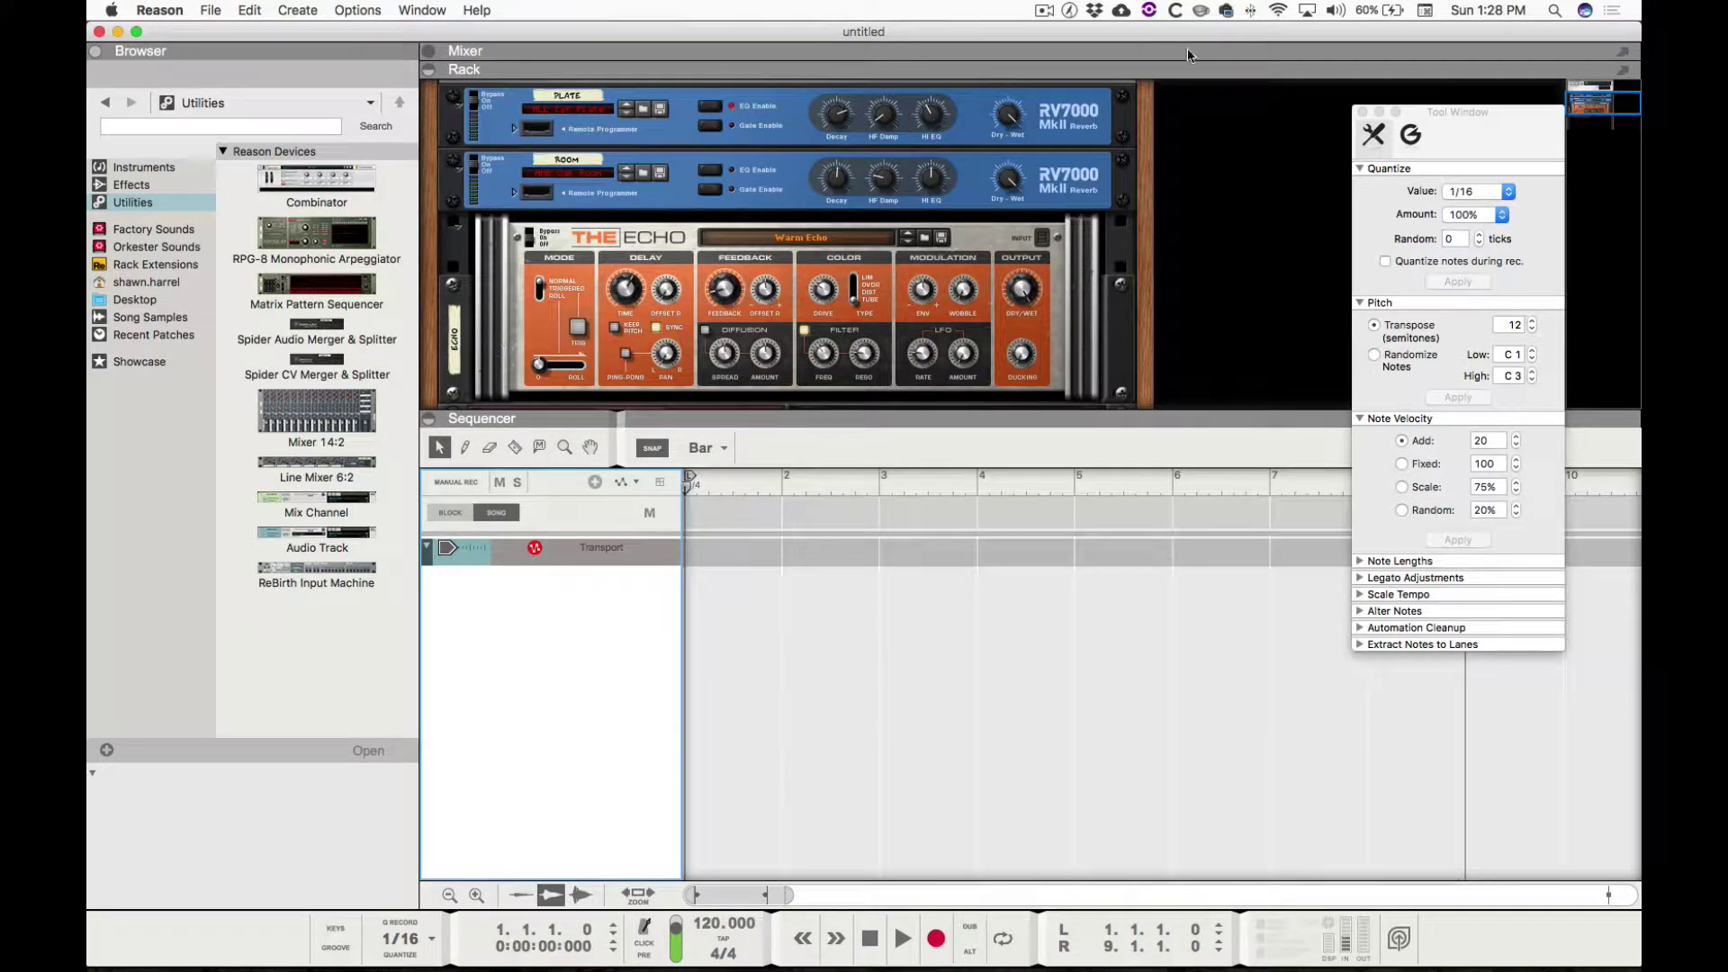
- Detach the Mixer into its own window, close that window to reattach it, and collapse the Mixer area
click(1627, 56)
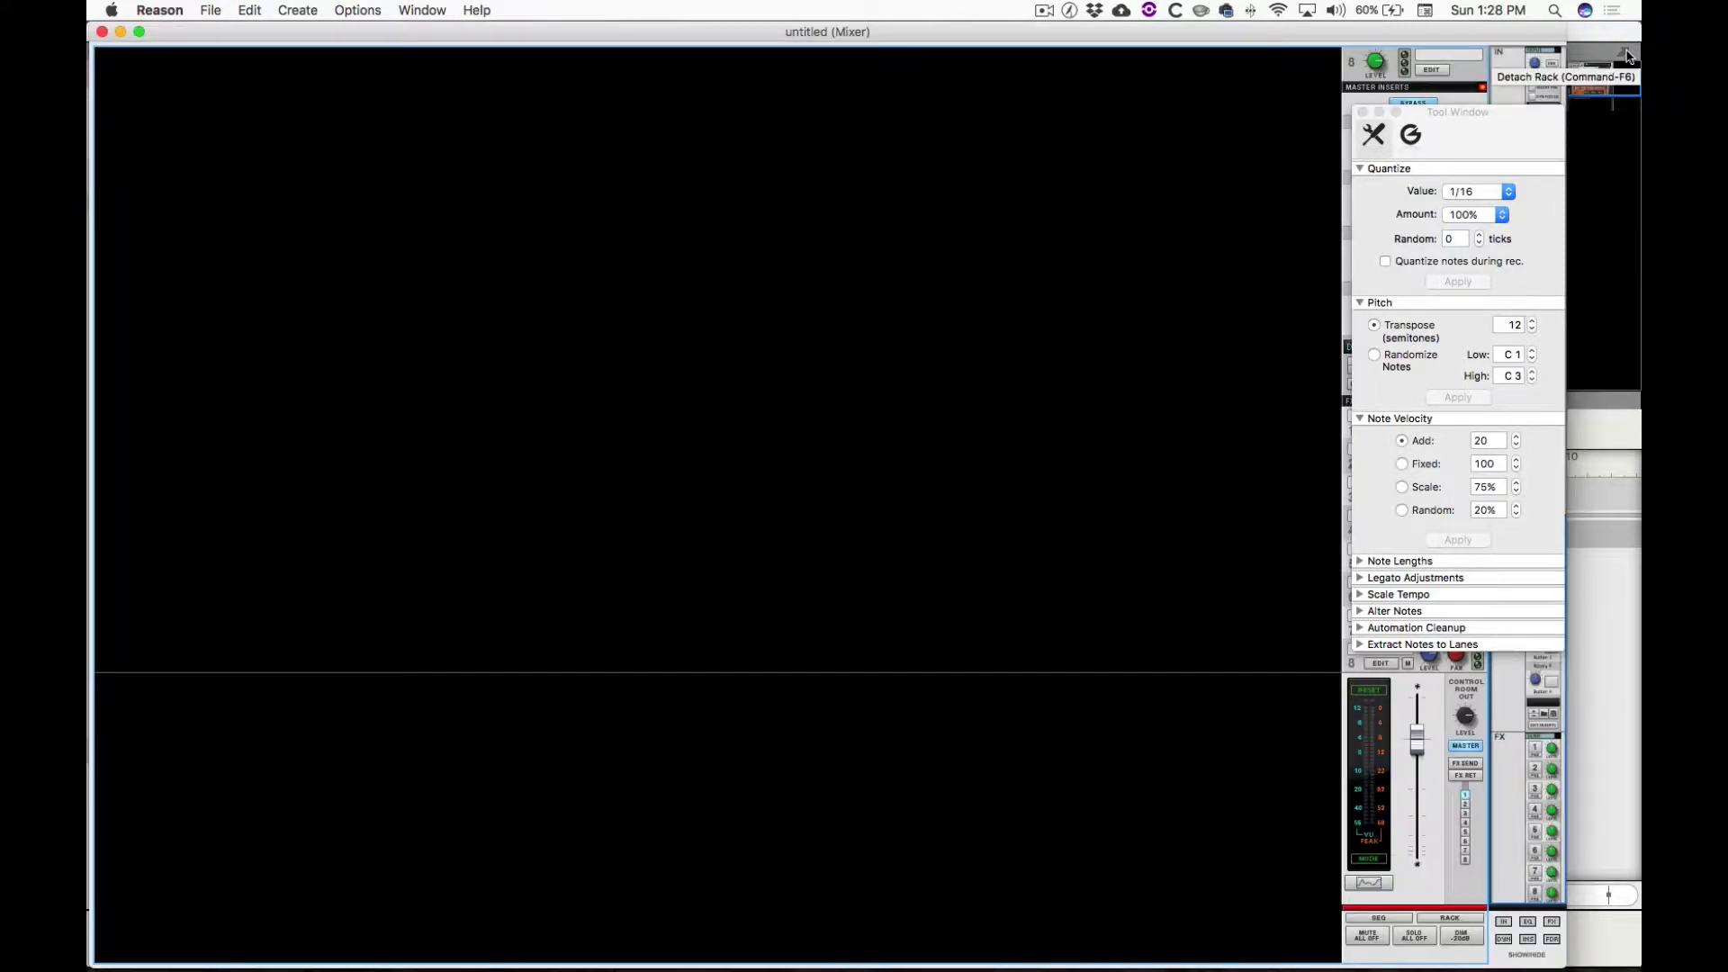
drag(1467, 117, 1045, 89)
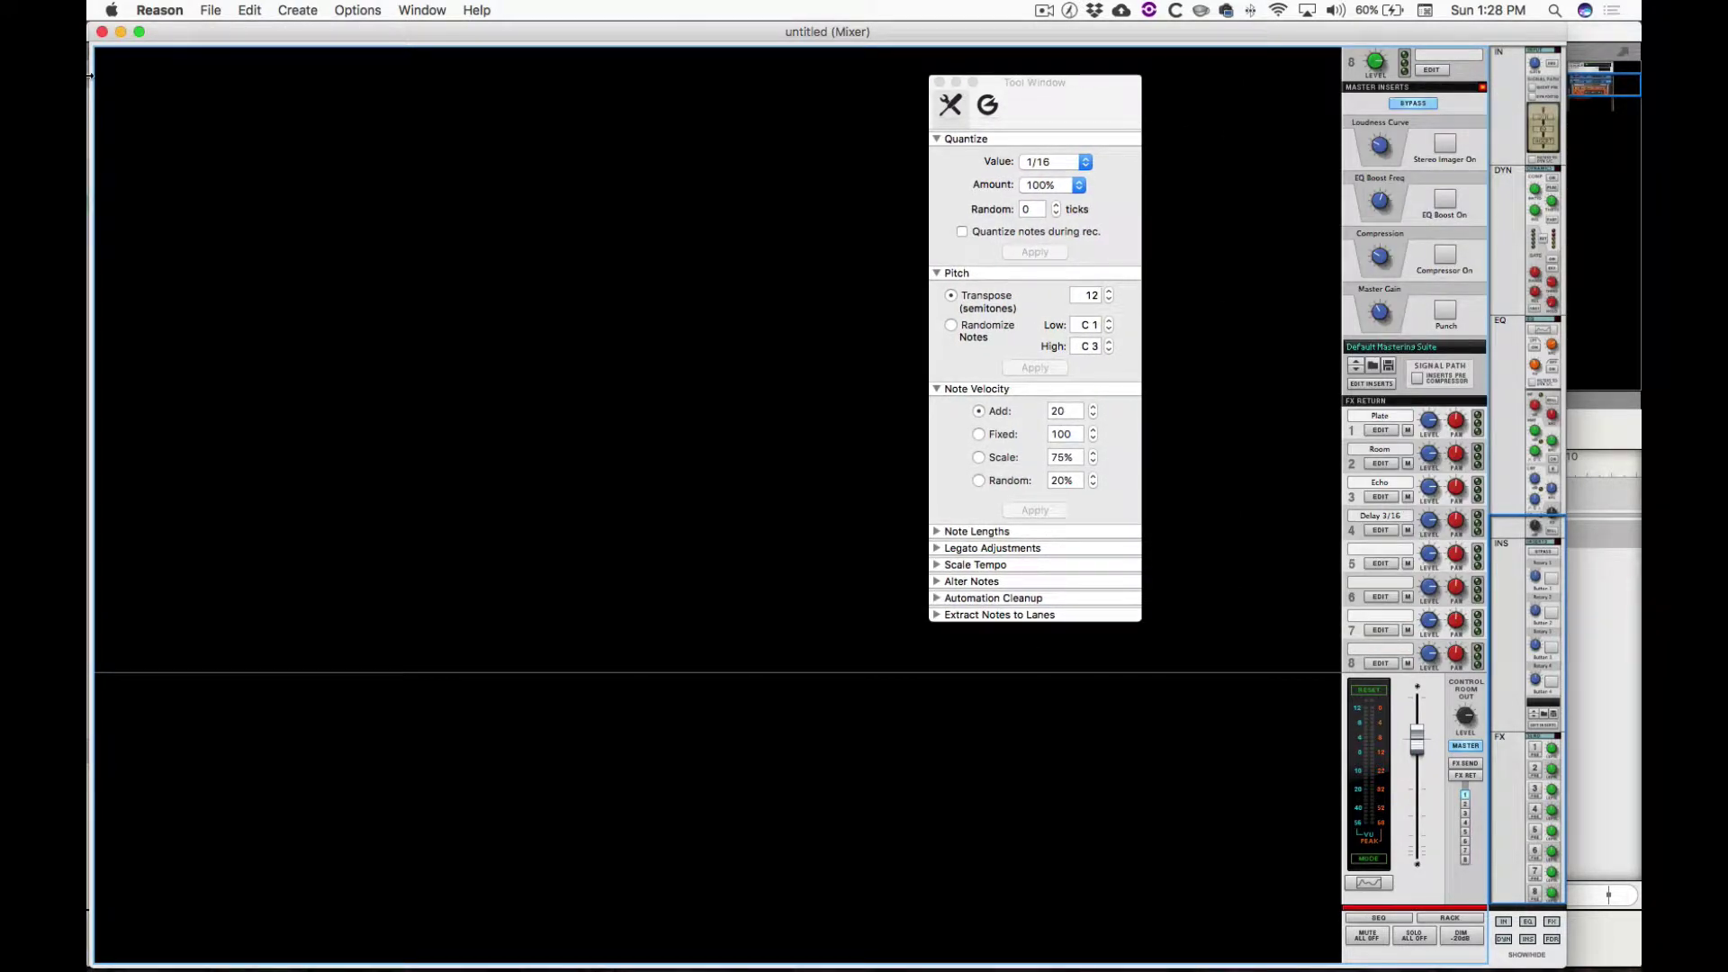
click(102, 31)
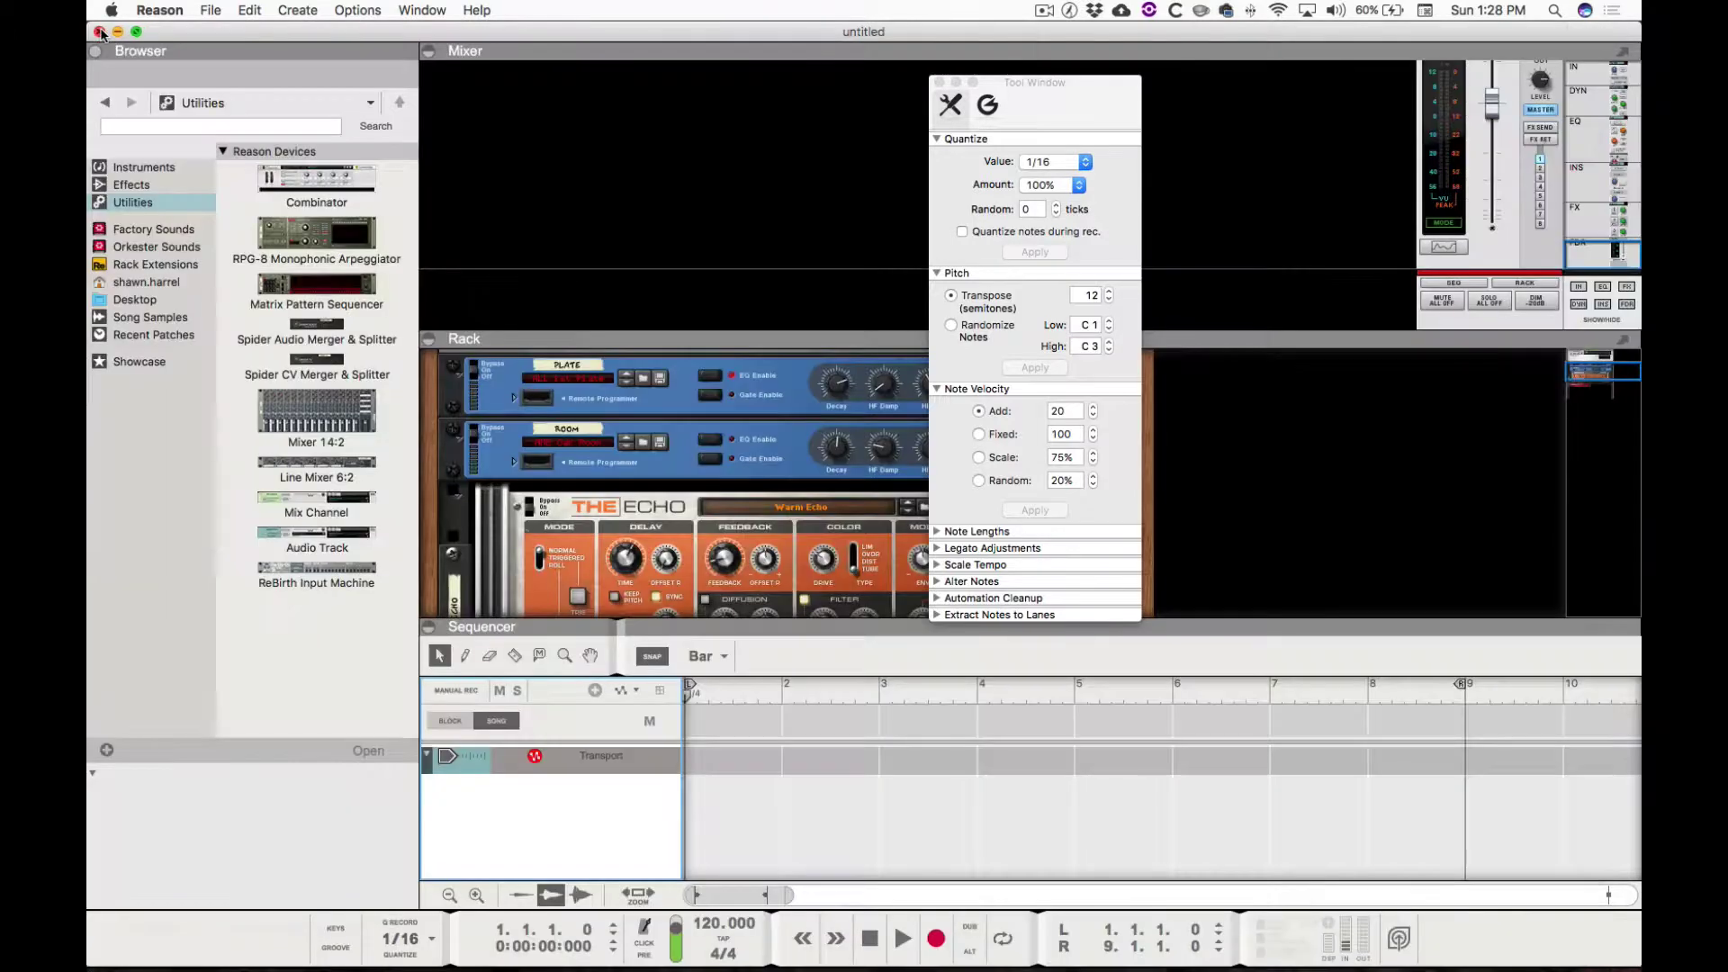
click(428, 51)
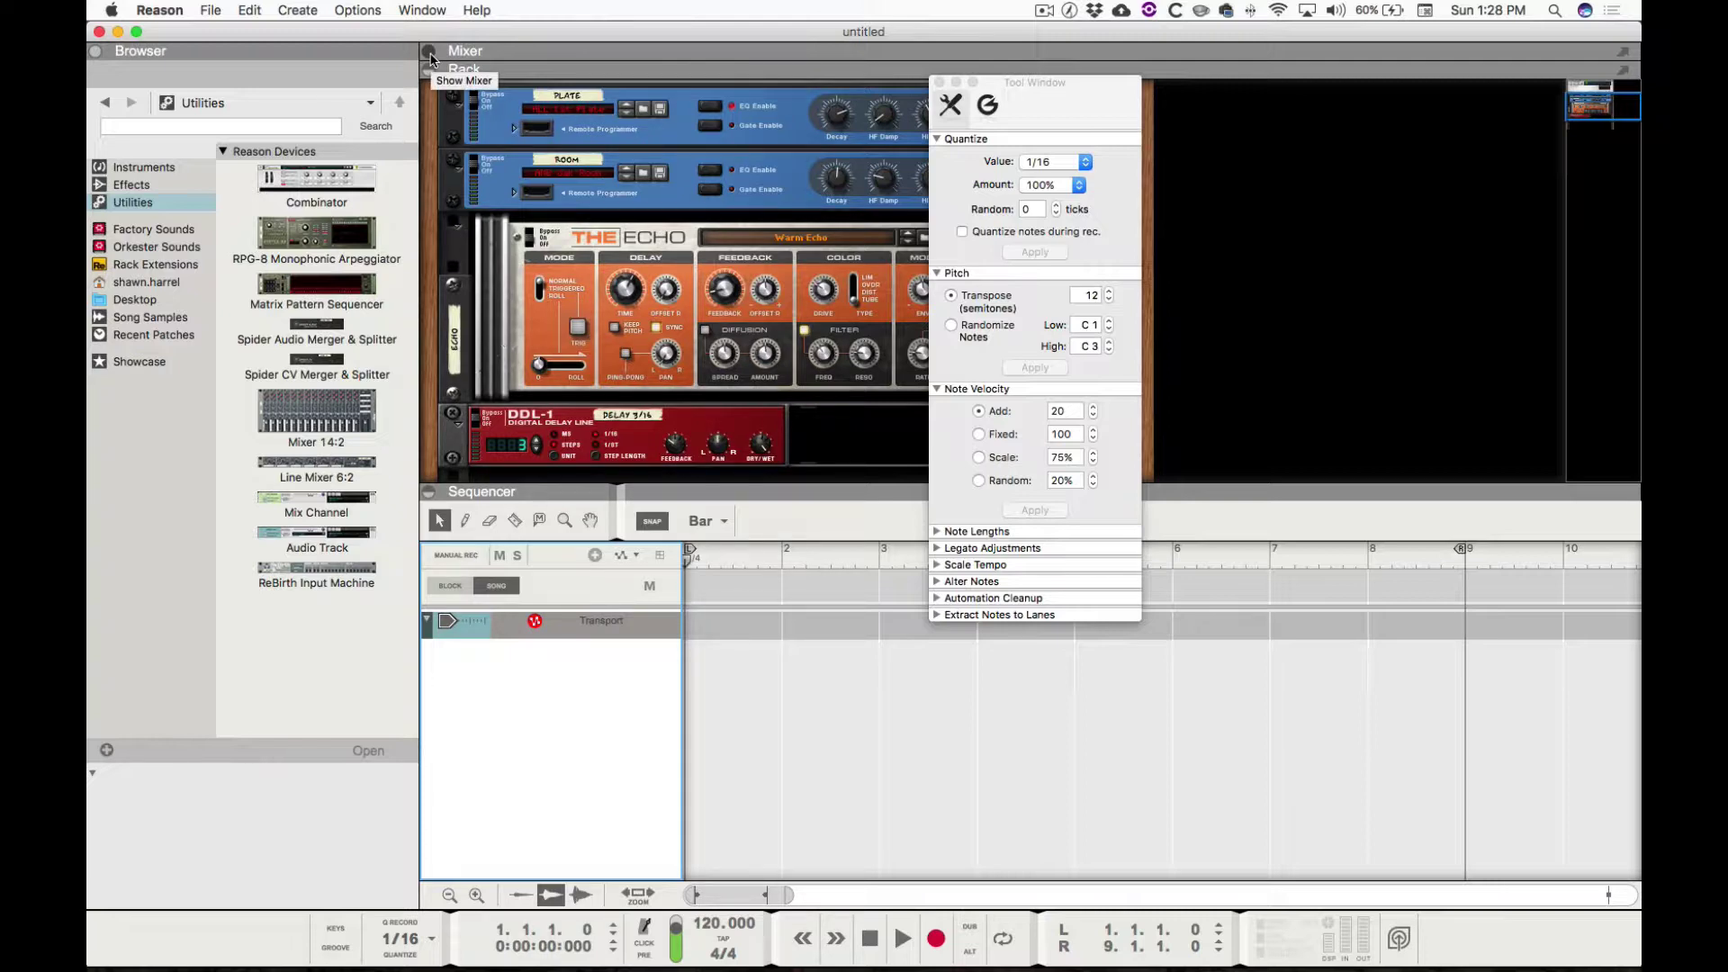
- Toggle the view between the Mixer, the Rack and the Sequencer, returning to the Rack and Sequencer layout
key(F5)
key(F5)
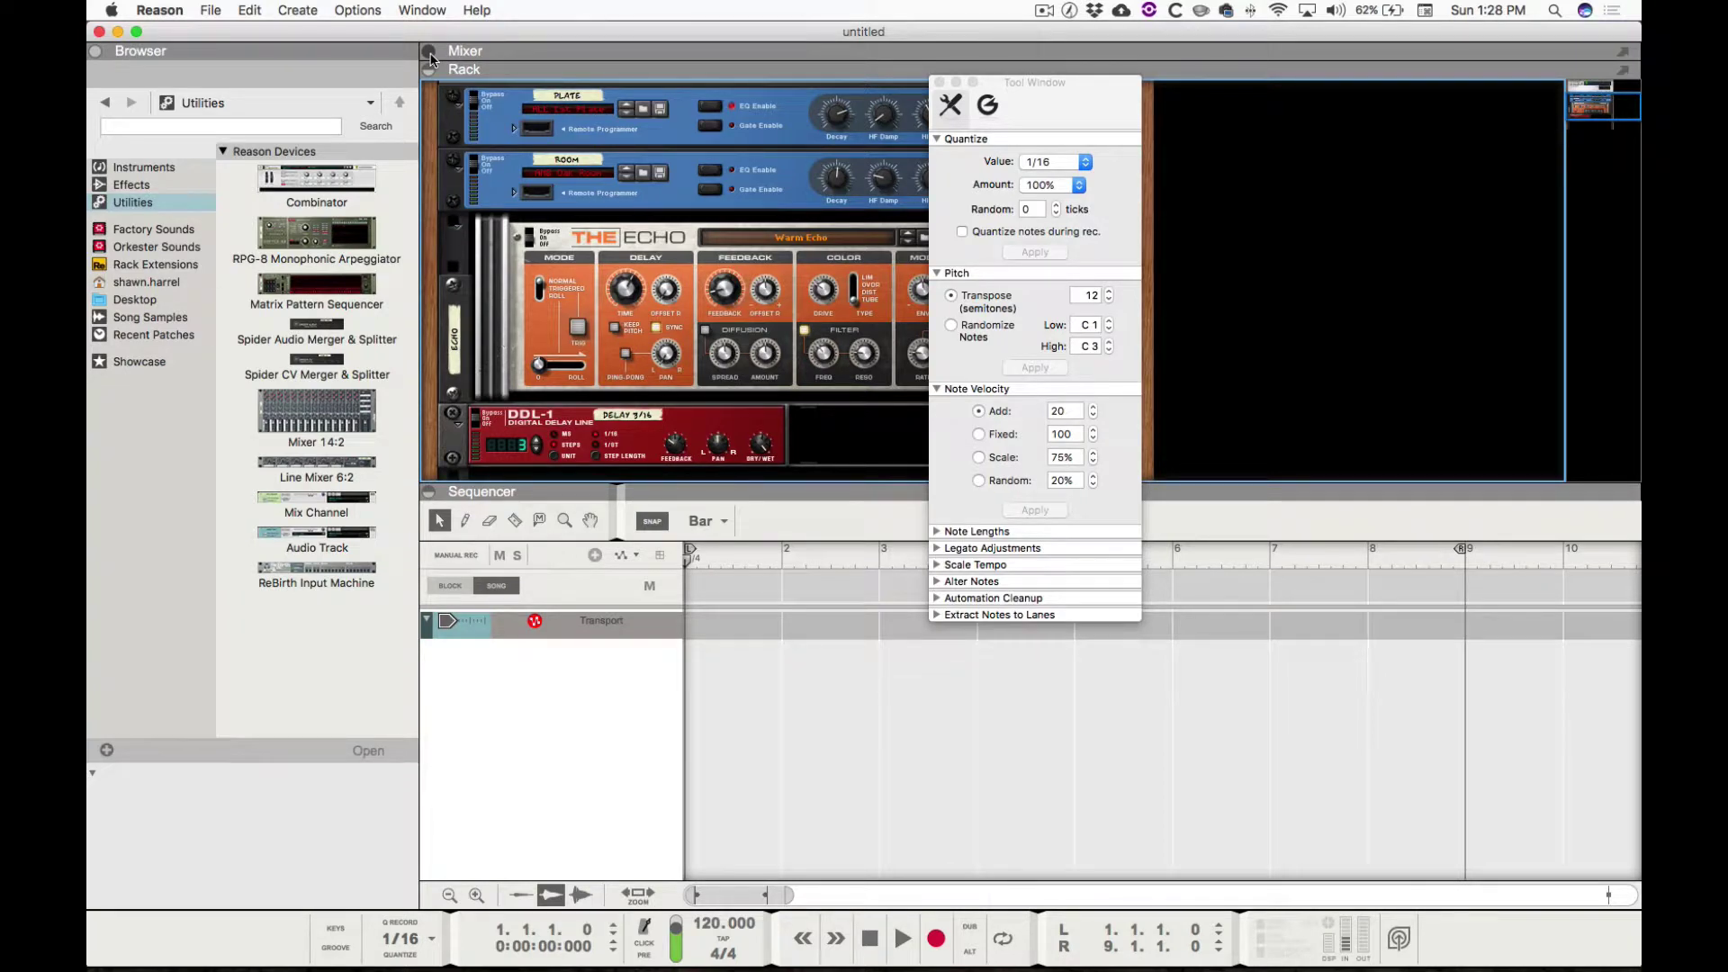
key(F5)
key(F5)
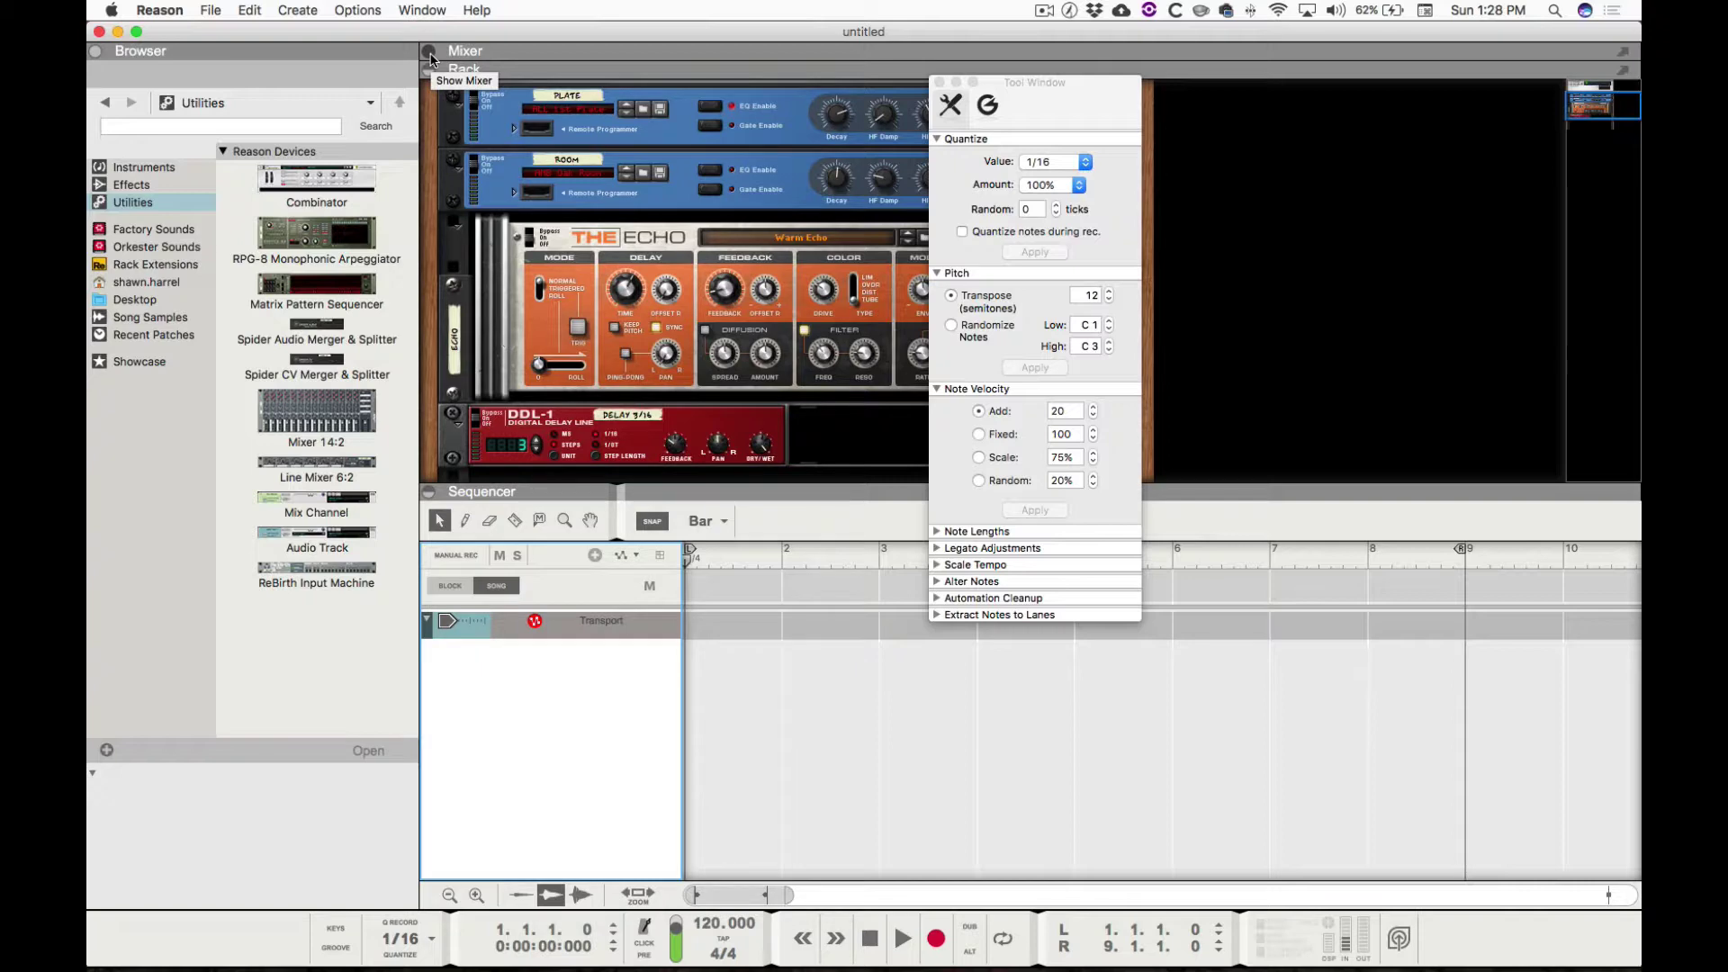
key(F6)
key(F6)
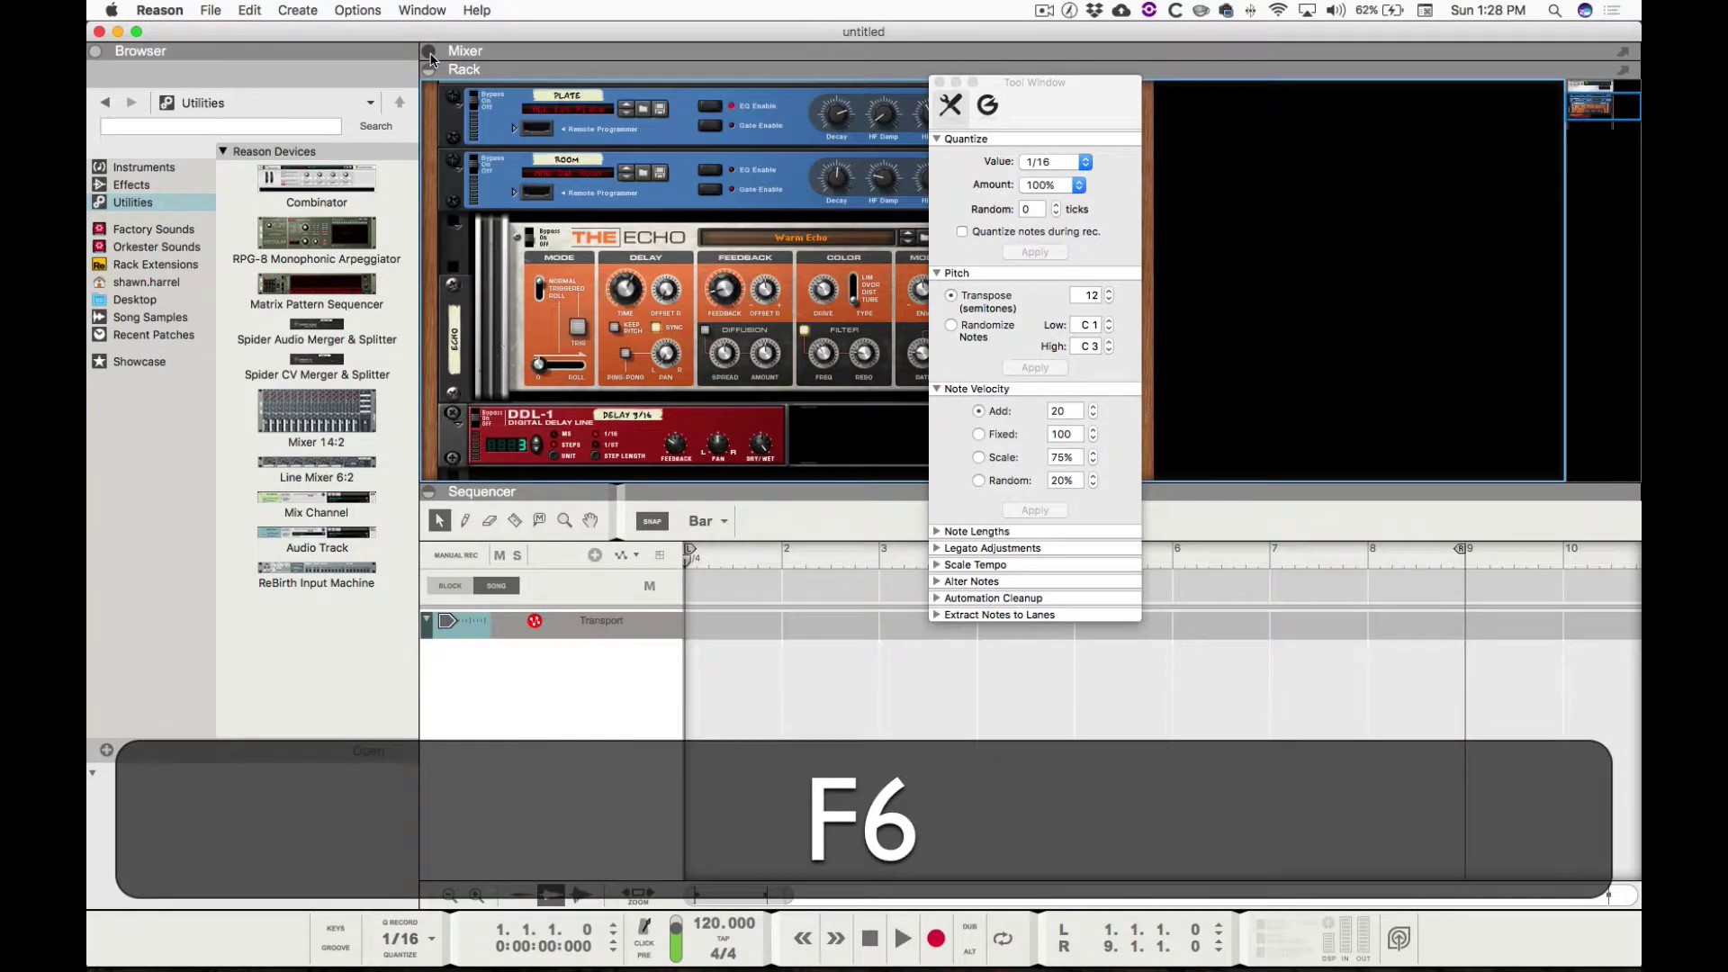
- Maximize the Sequencer area and restore the shared layout with the Rack, repeatedly
key(F7)
key(F7)
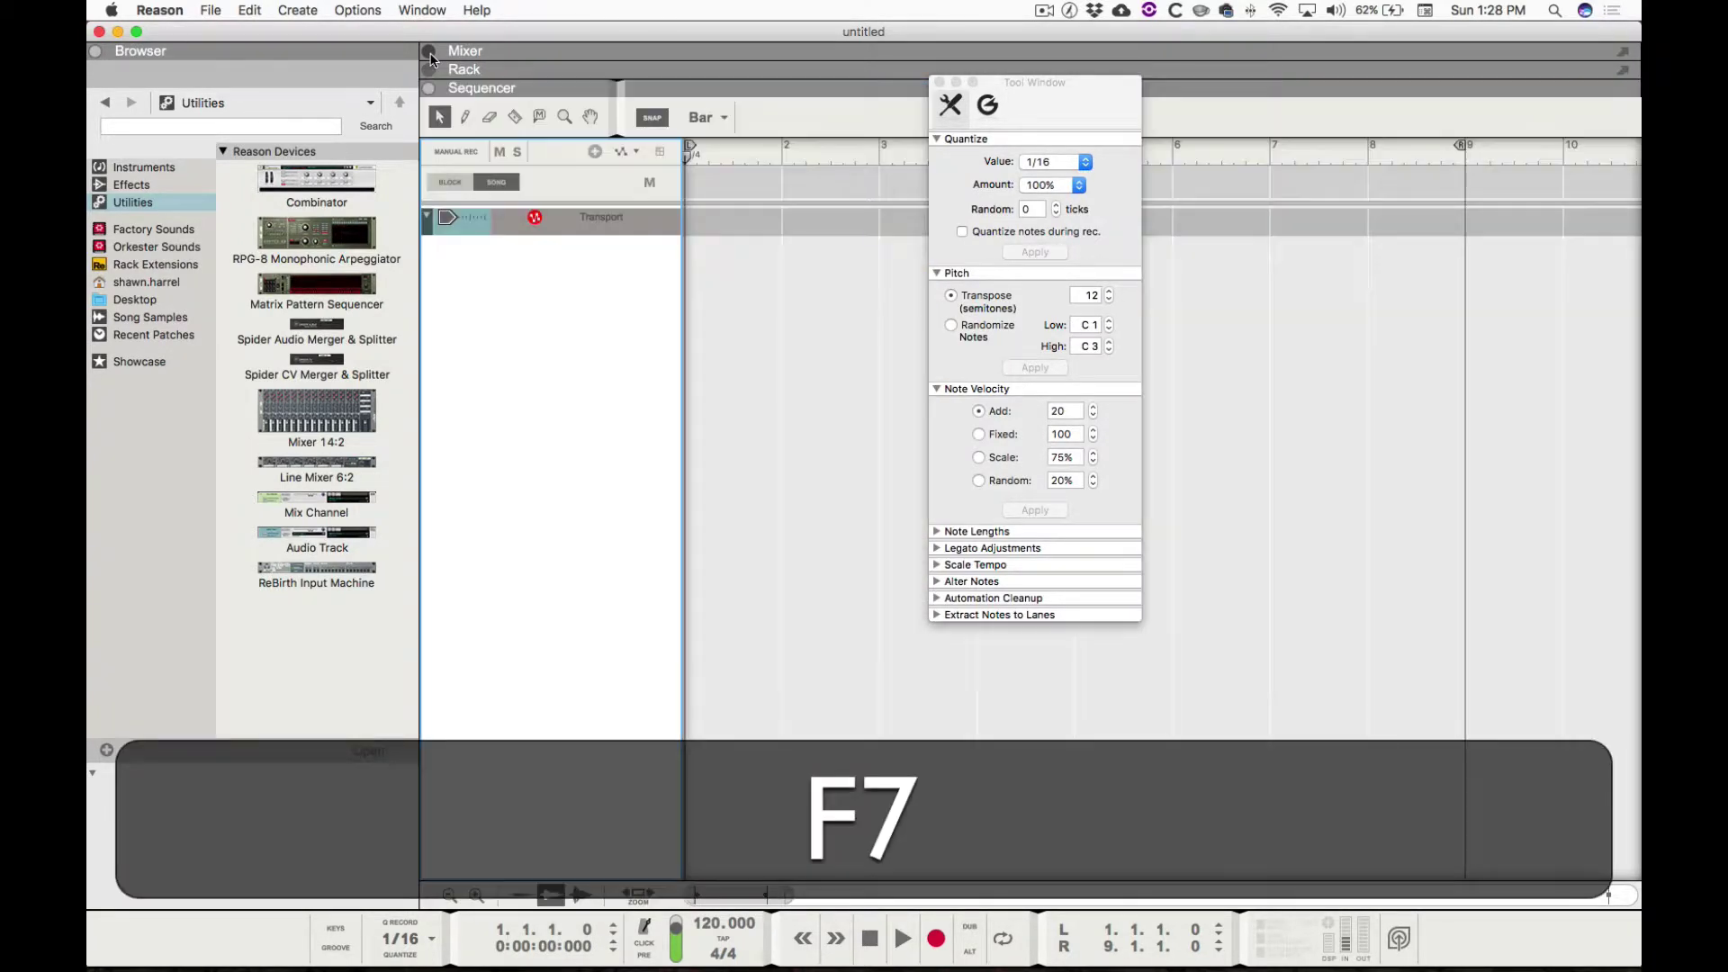
key(F7)
key(F7)
key(F7)
key(F7)
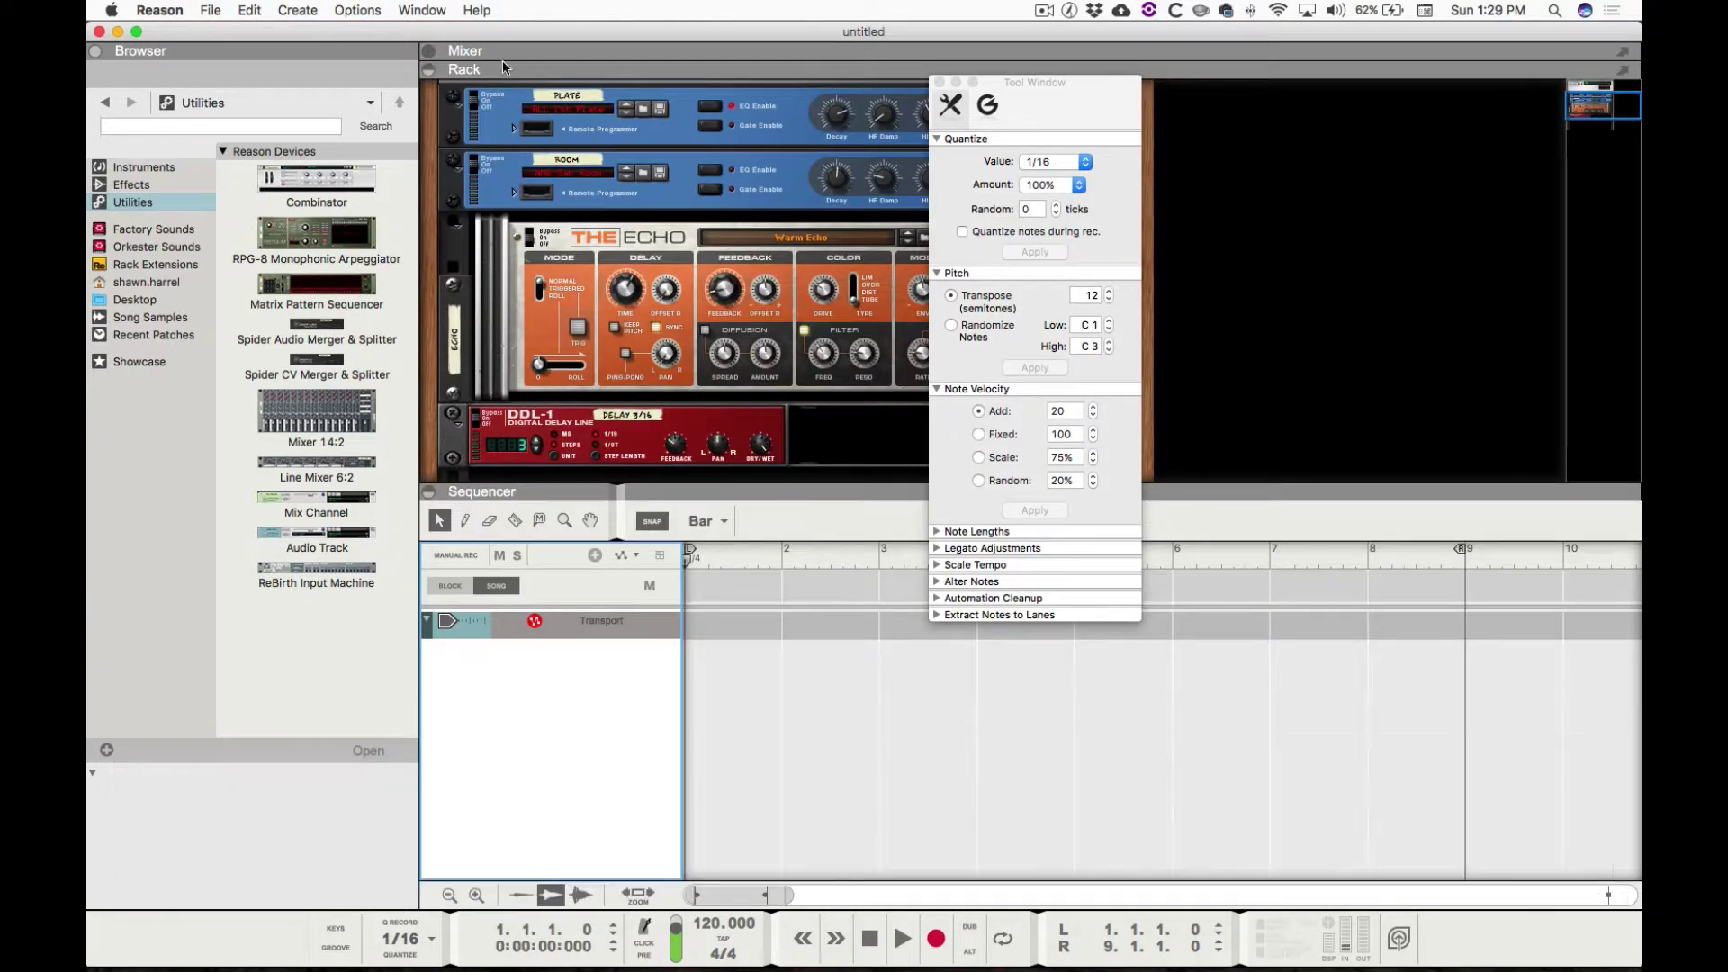
- Move the Tool Window off the rack devices and close it
drag(1023, 111, 1455, 171)
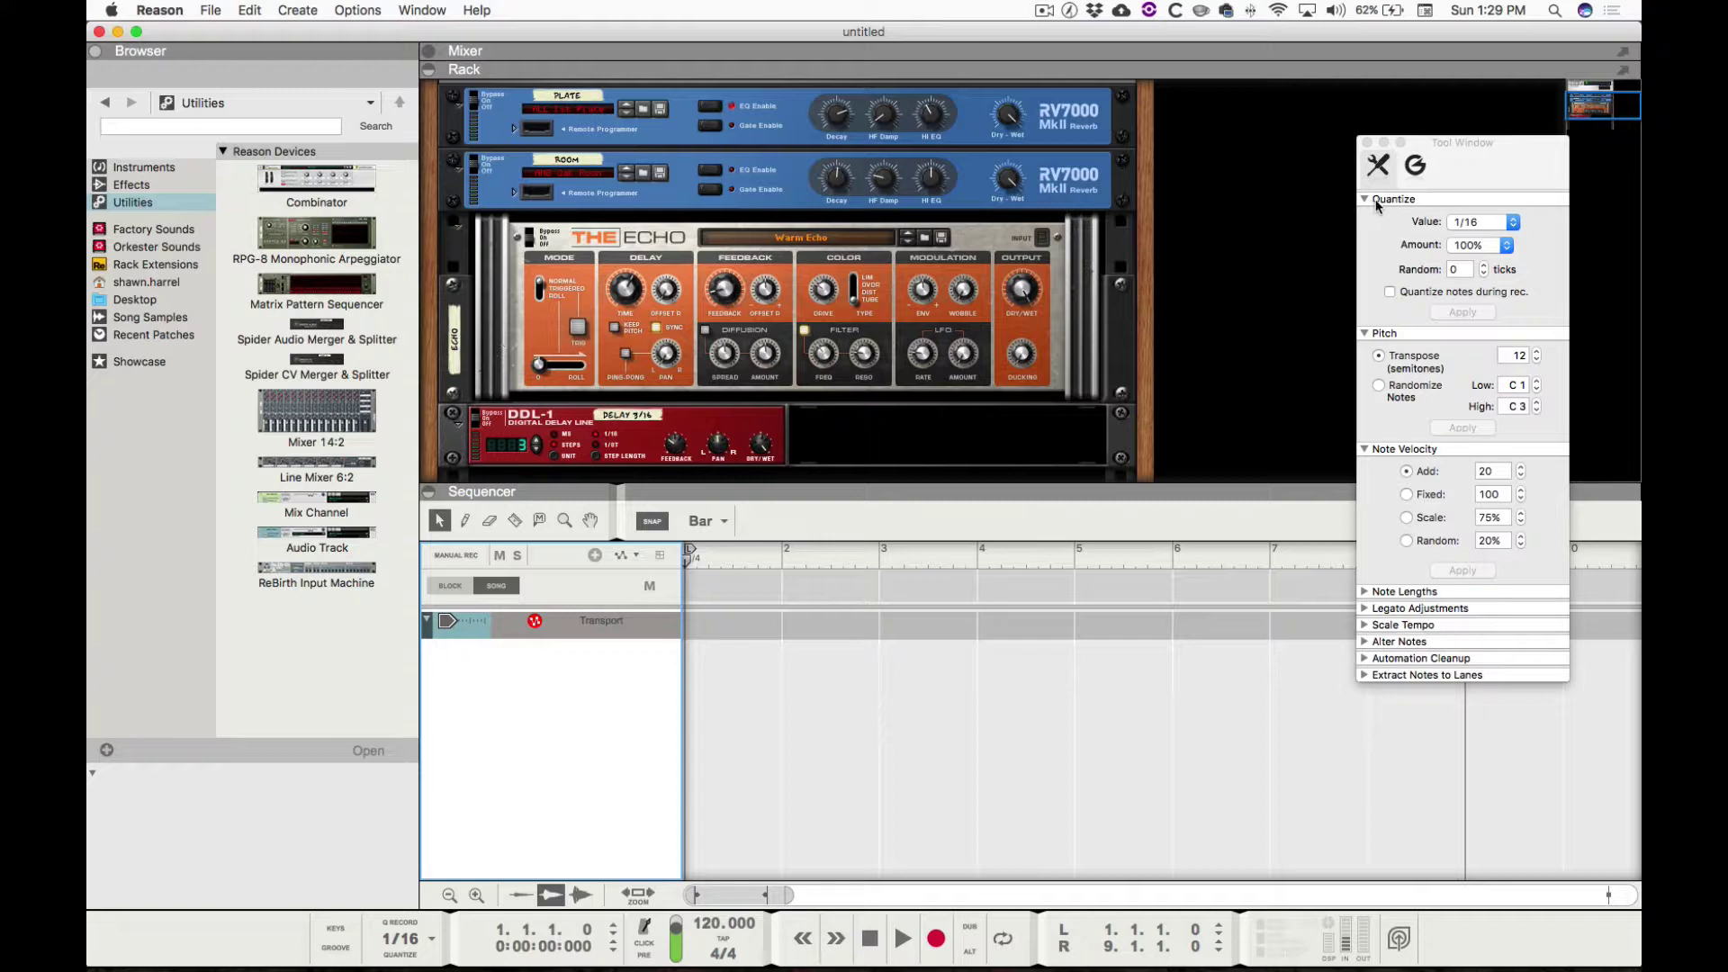
click(1367, 143)
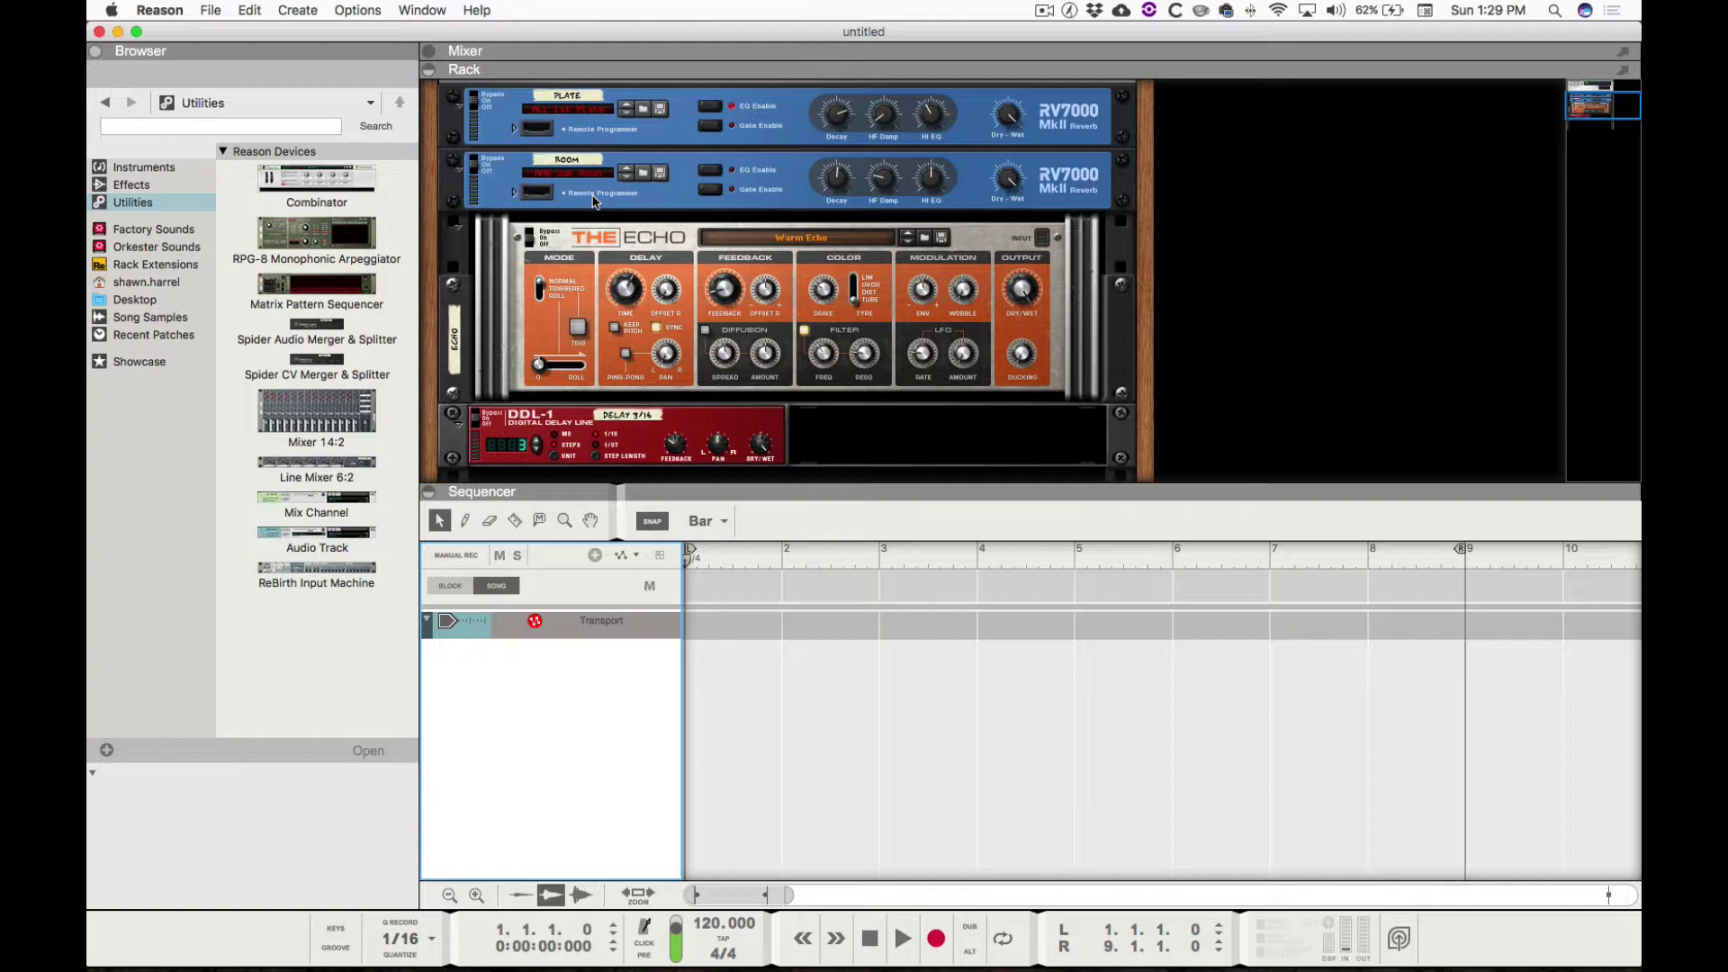
- Collapse the Sequencer to give the Rack the full height and flip the rack to its rear cabling
scroll(592, 199, up, 5)
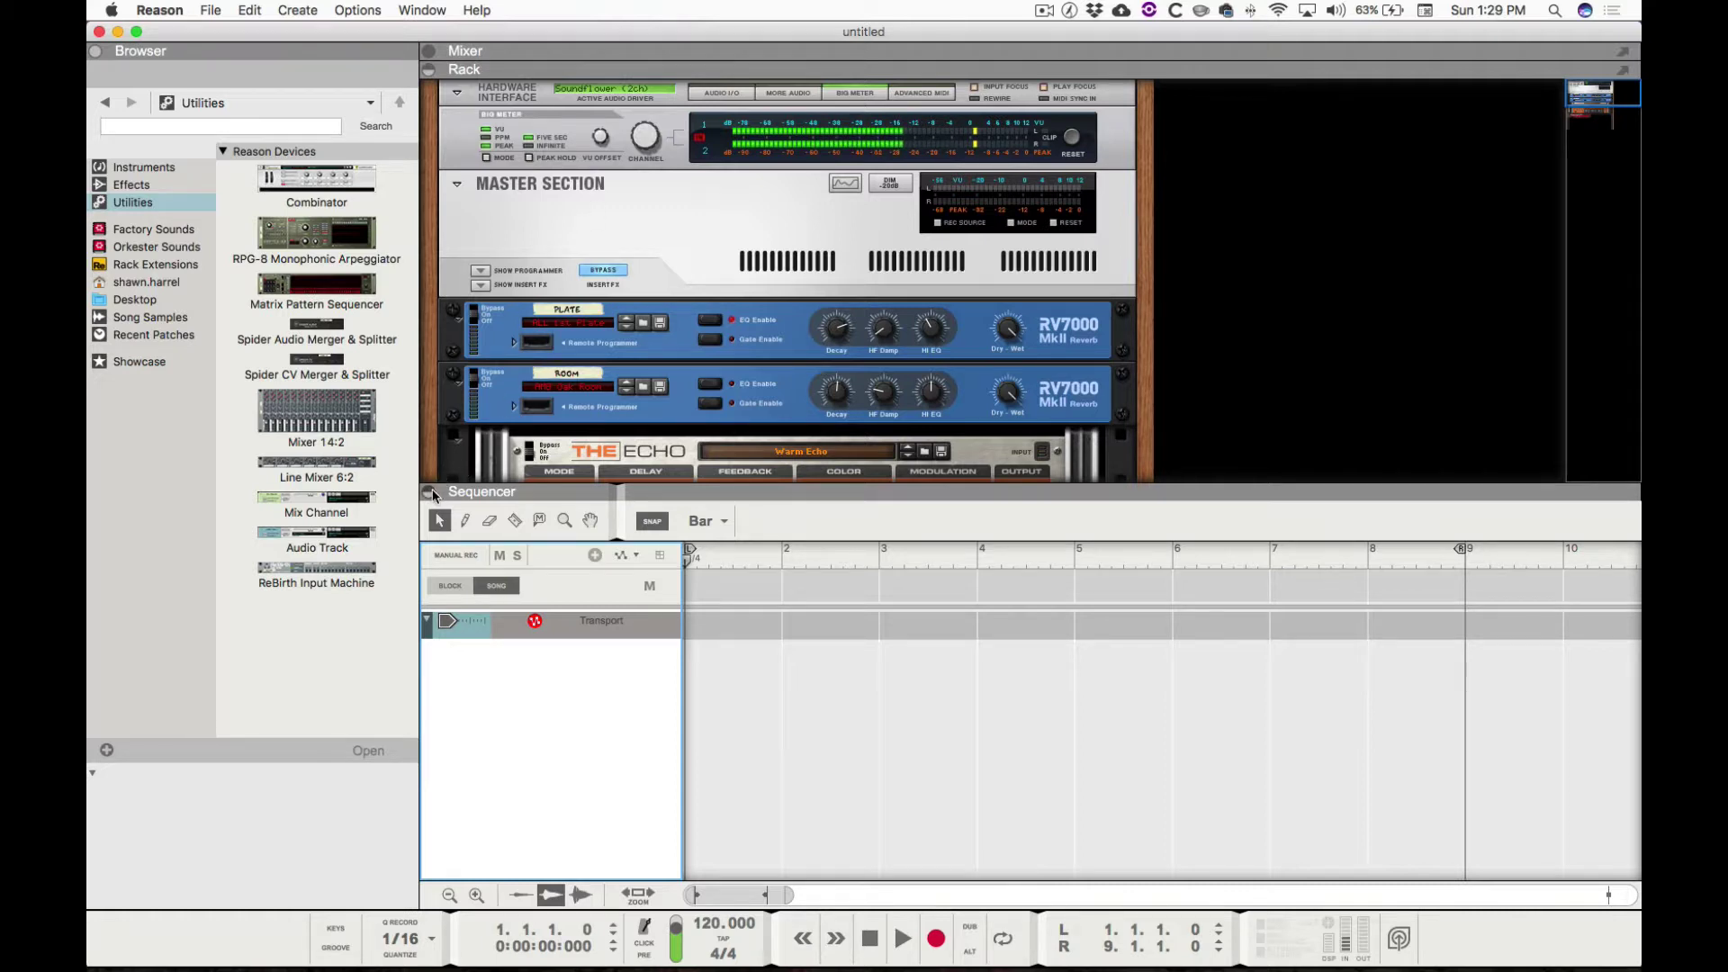
click(432, 492)
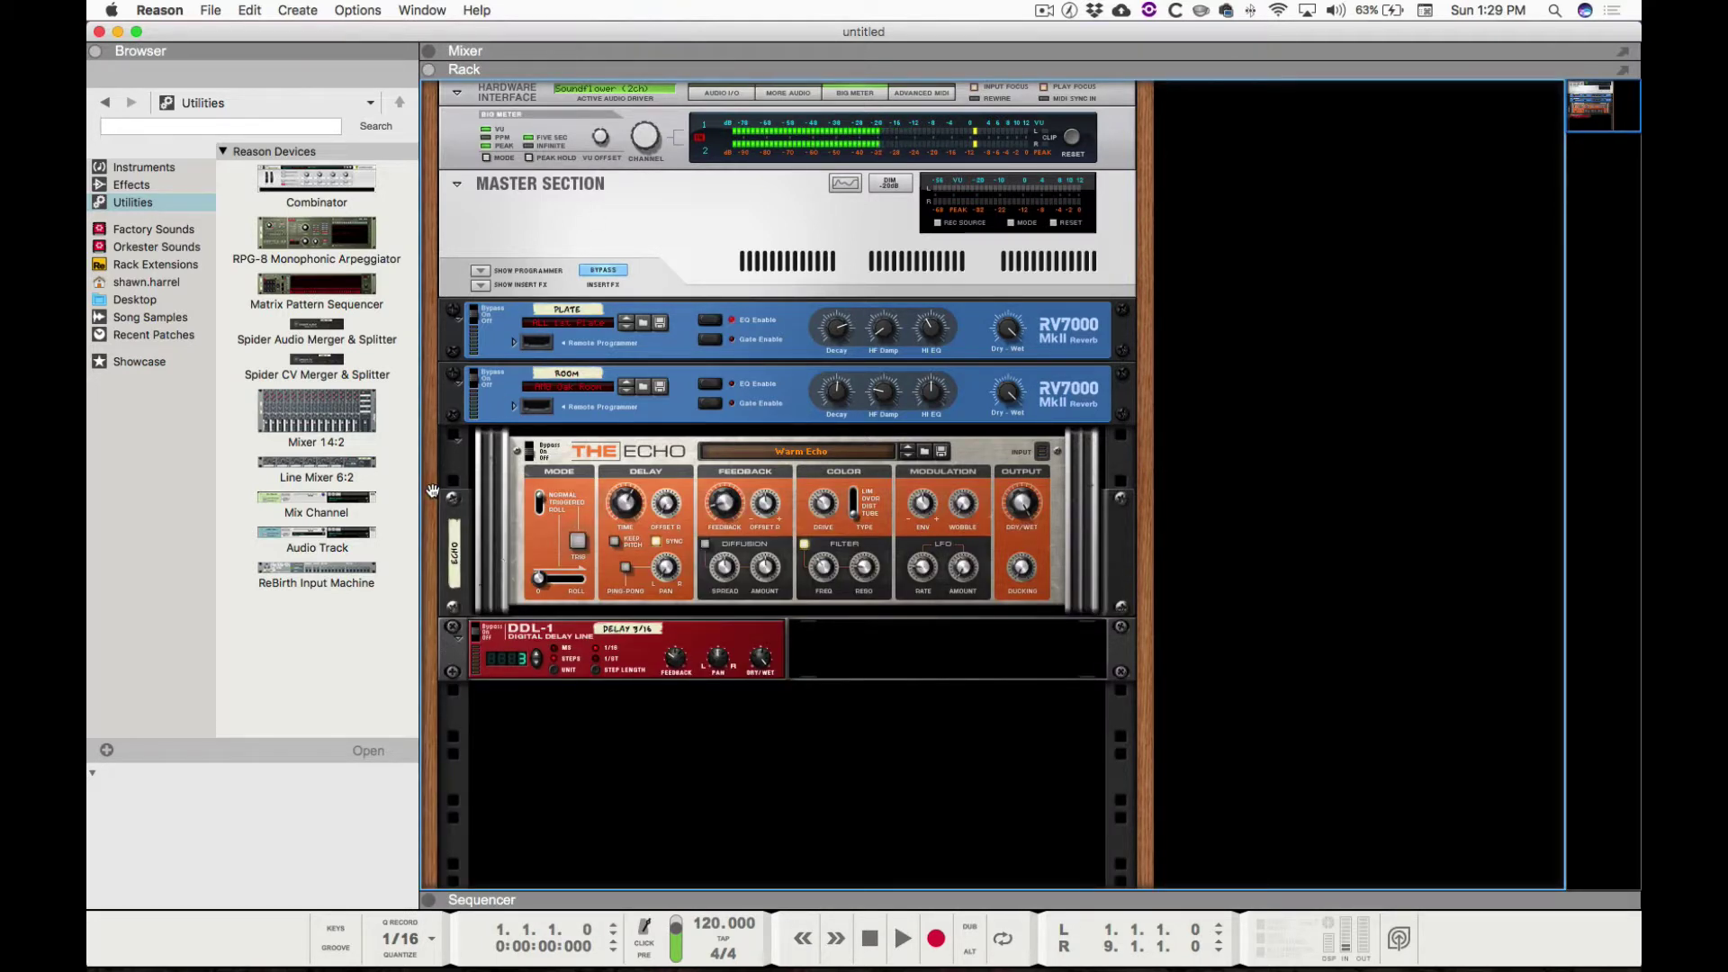
key(Tab)
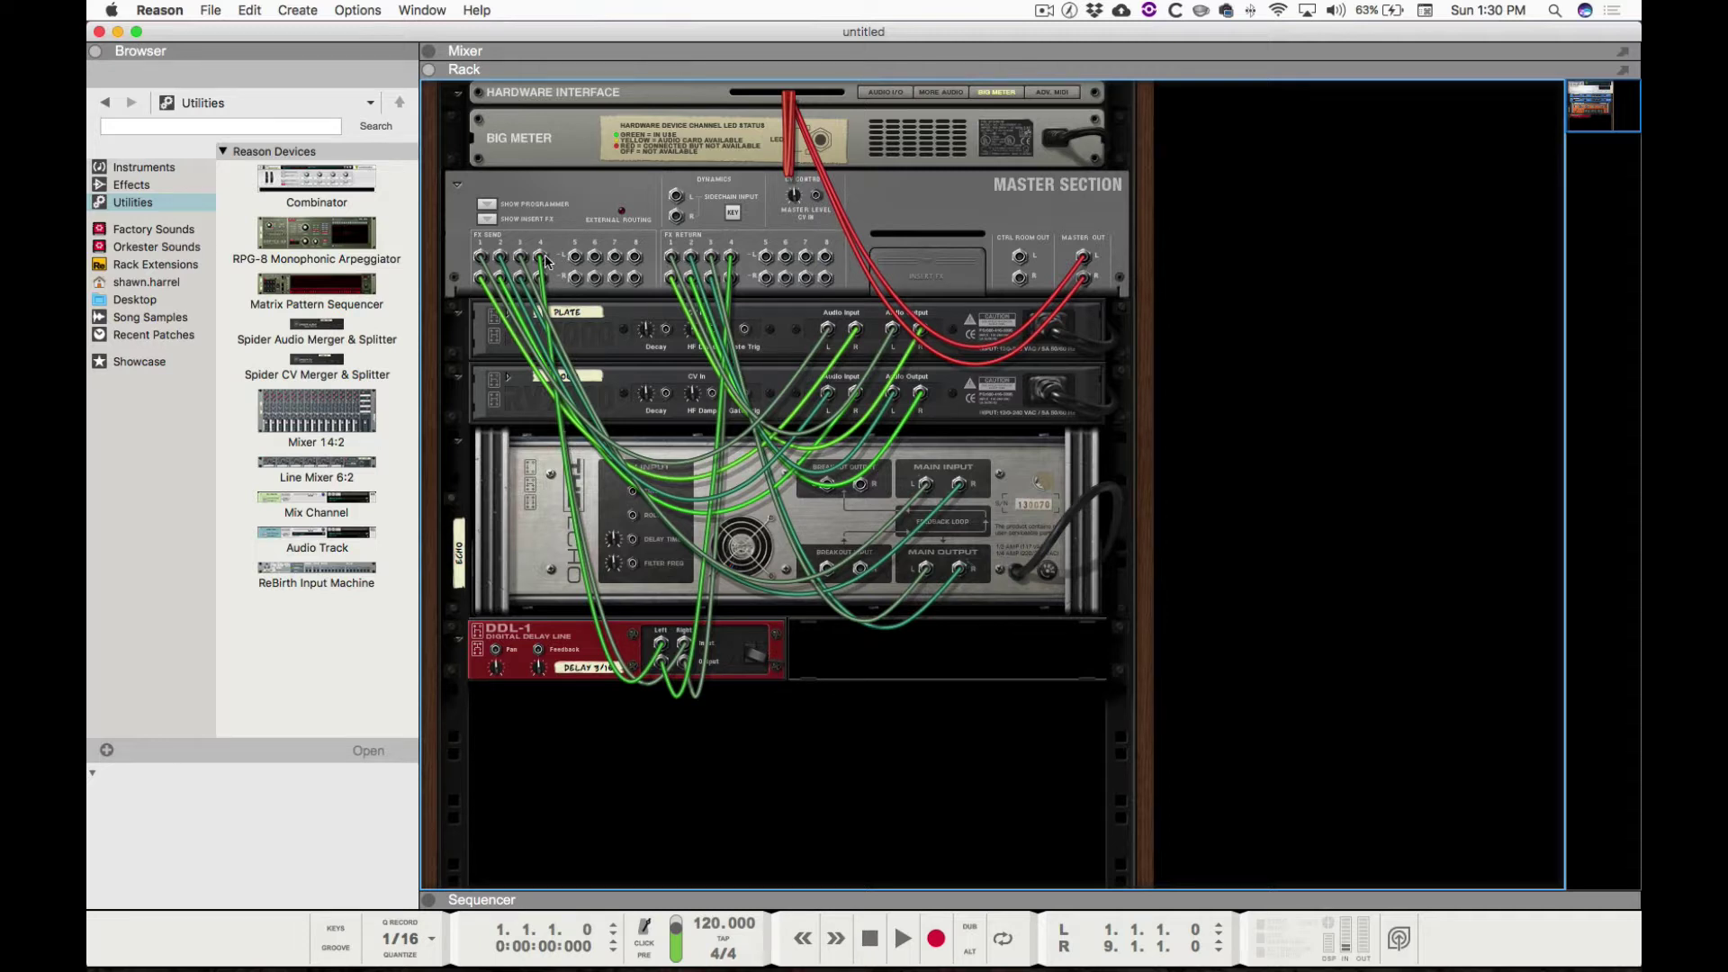
- Try unplugging the Master Section's FX Send 4 cables and moving the FX Return 1 cable to Return 5, undoing each change
drag(546, 261, 469, 436)
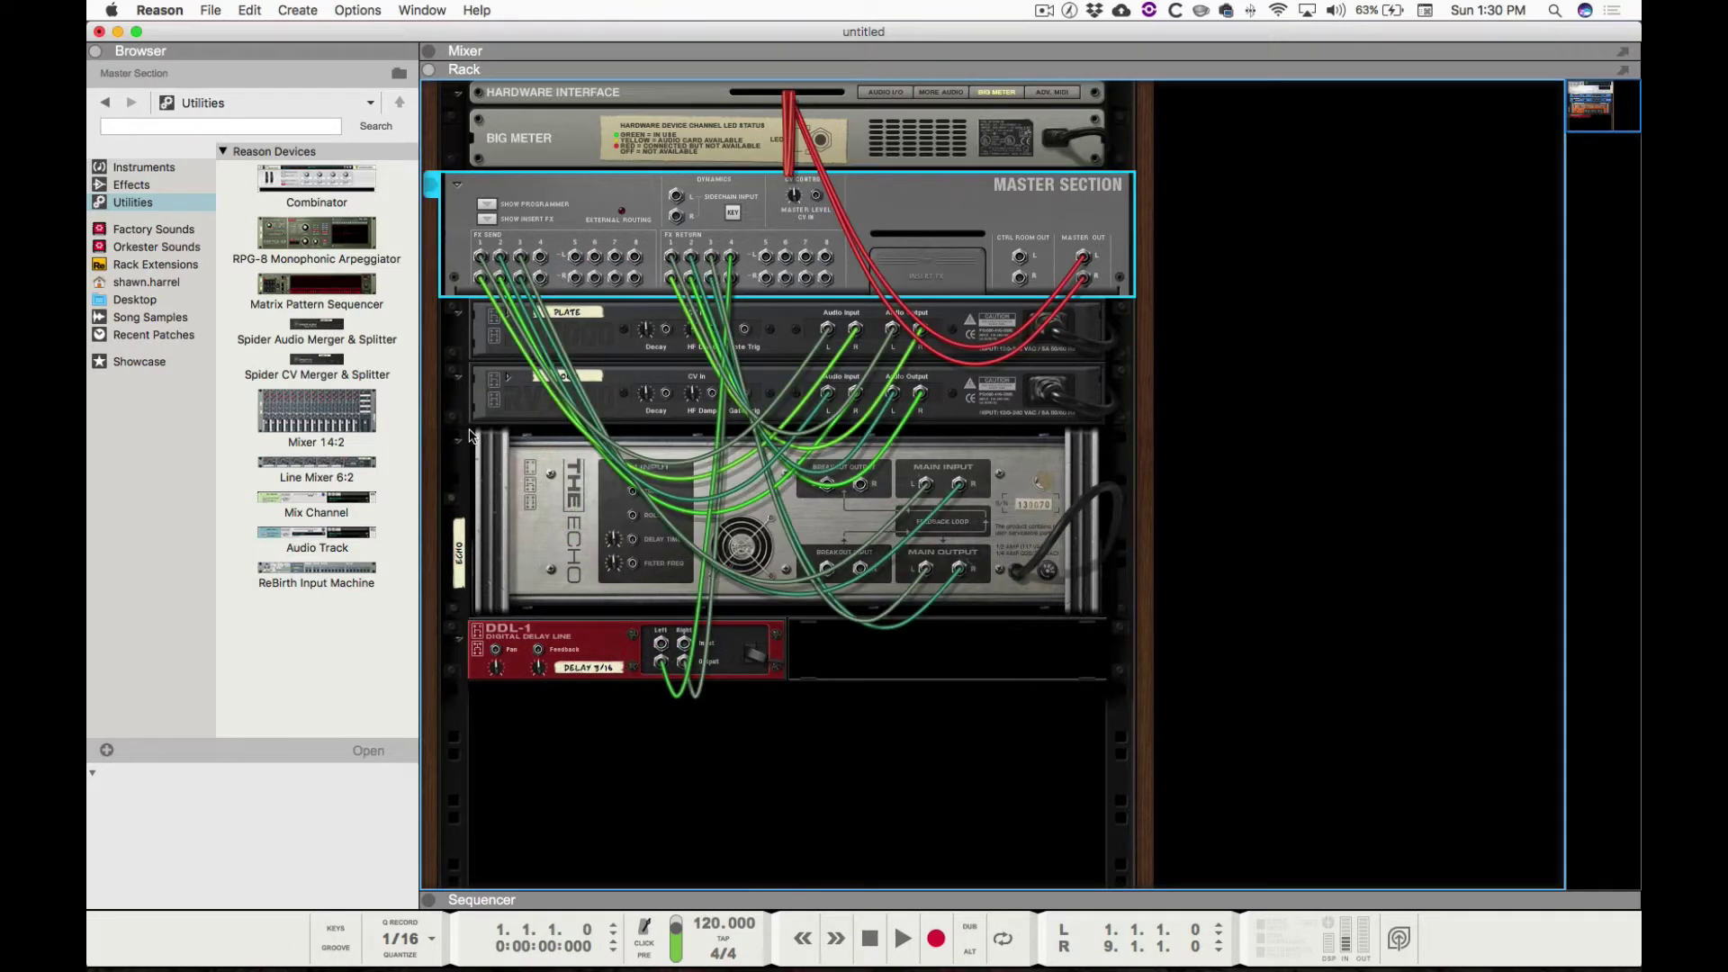
key(super+z)
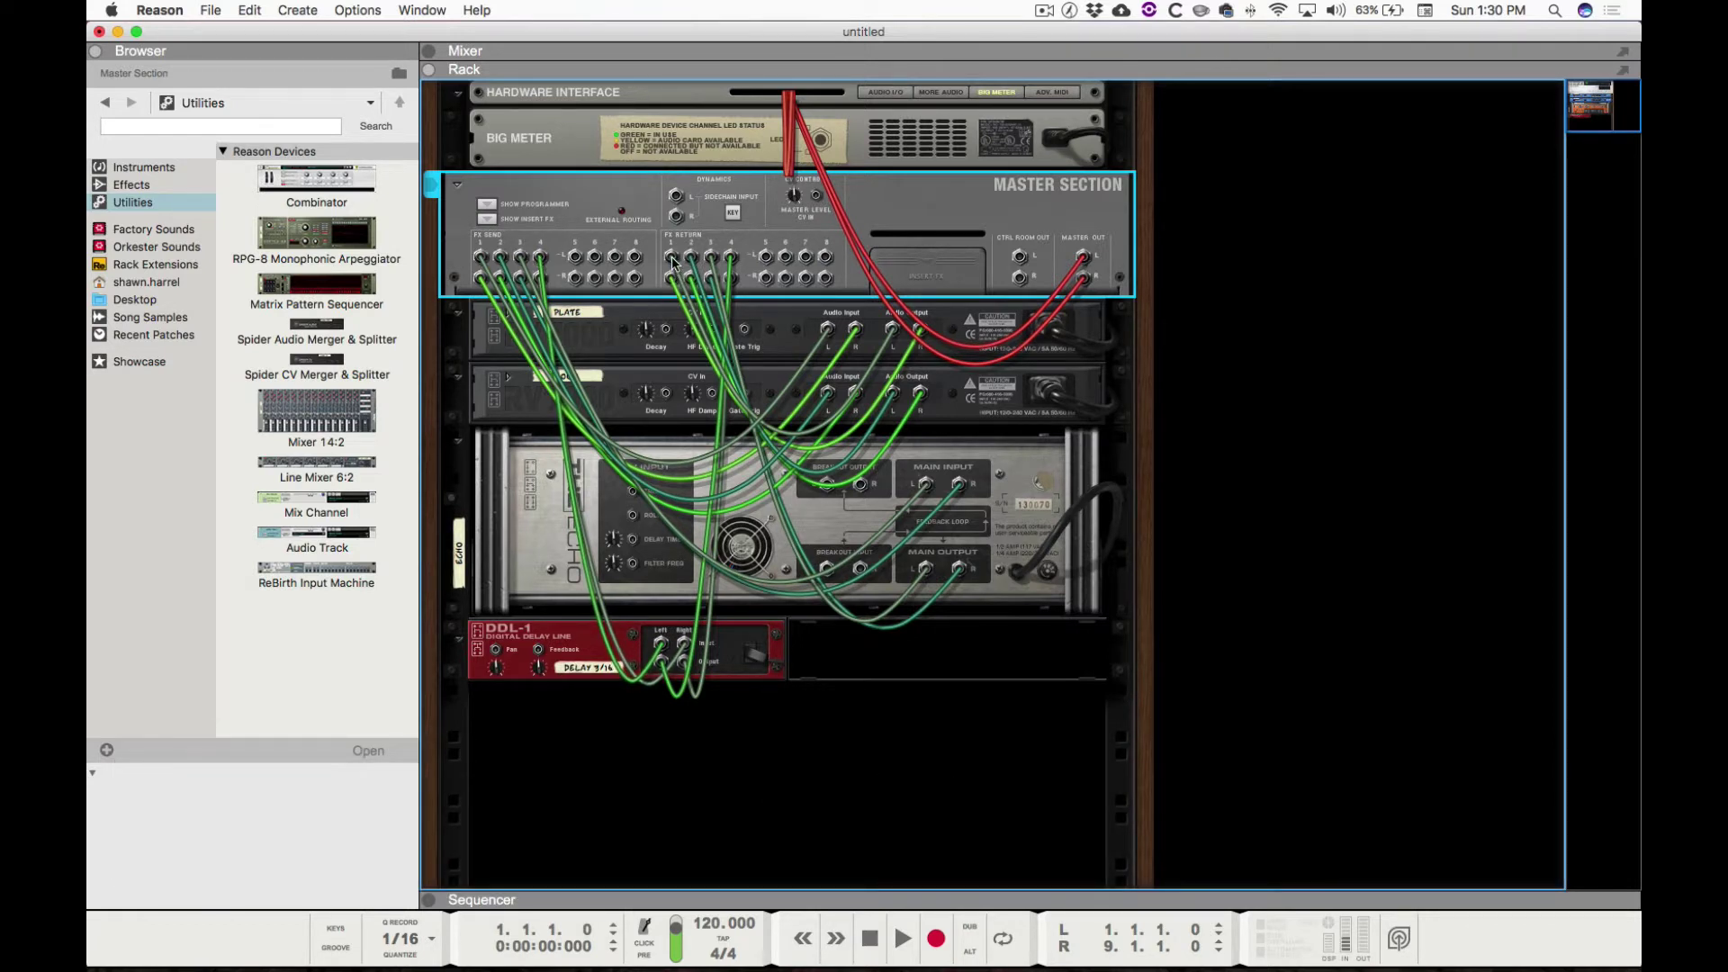
drag(671, 261, 765, 262)
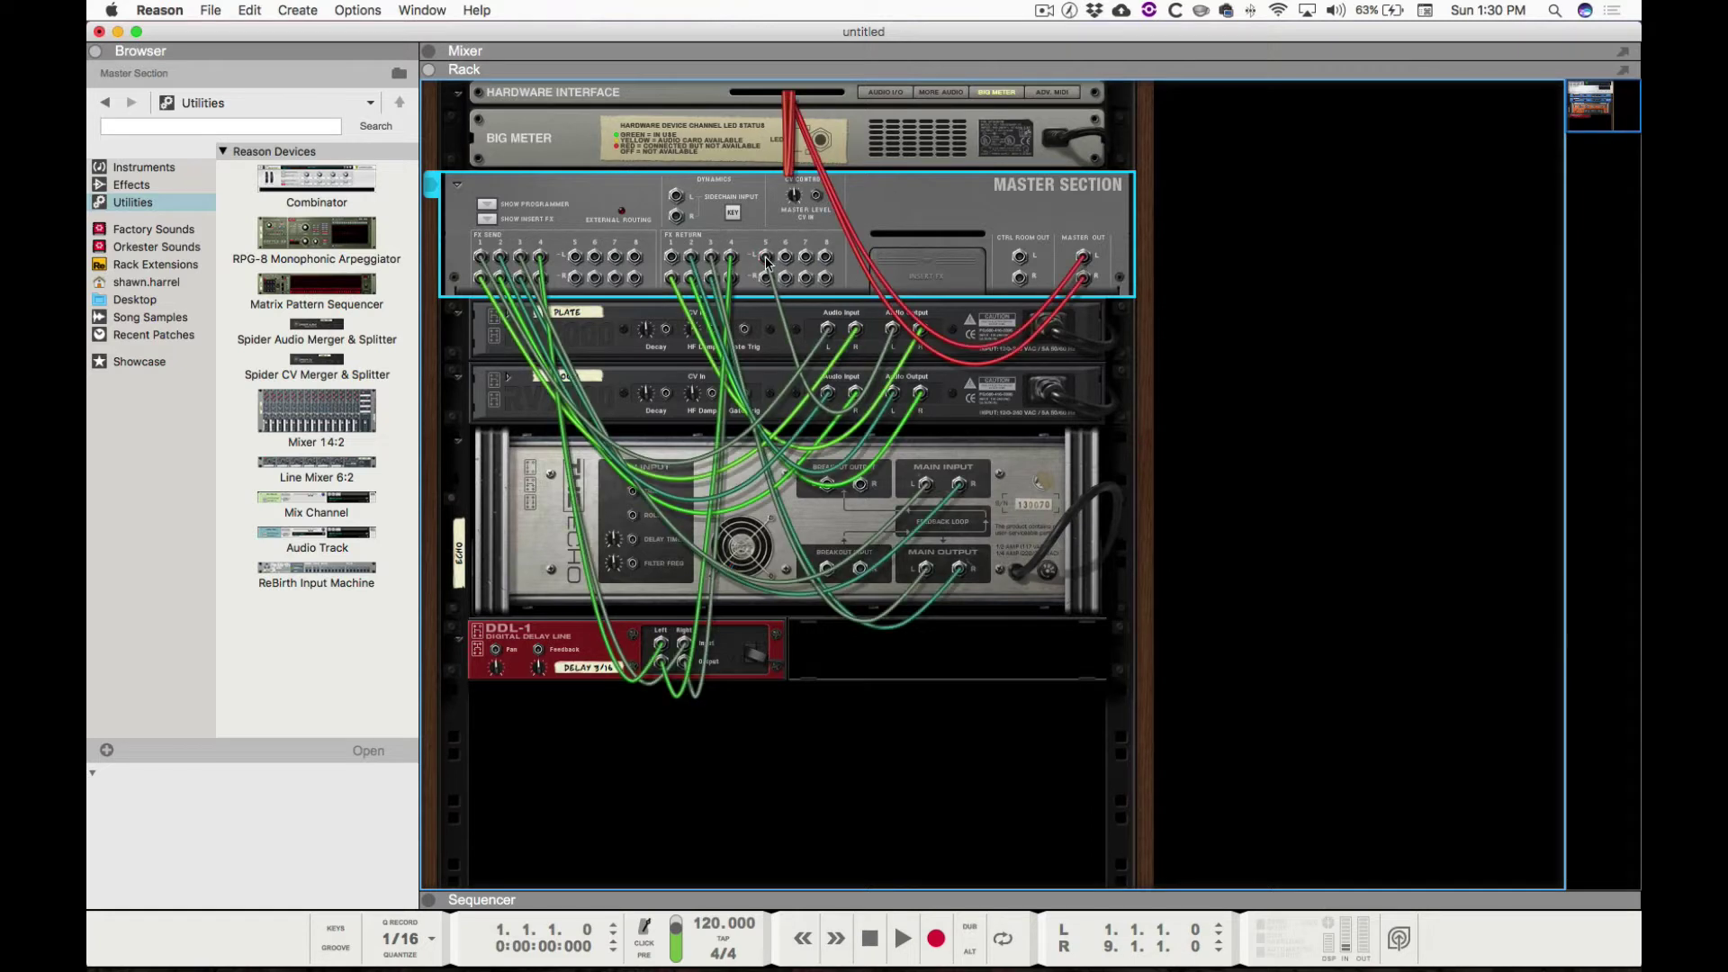
key(super+z)
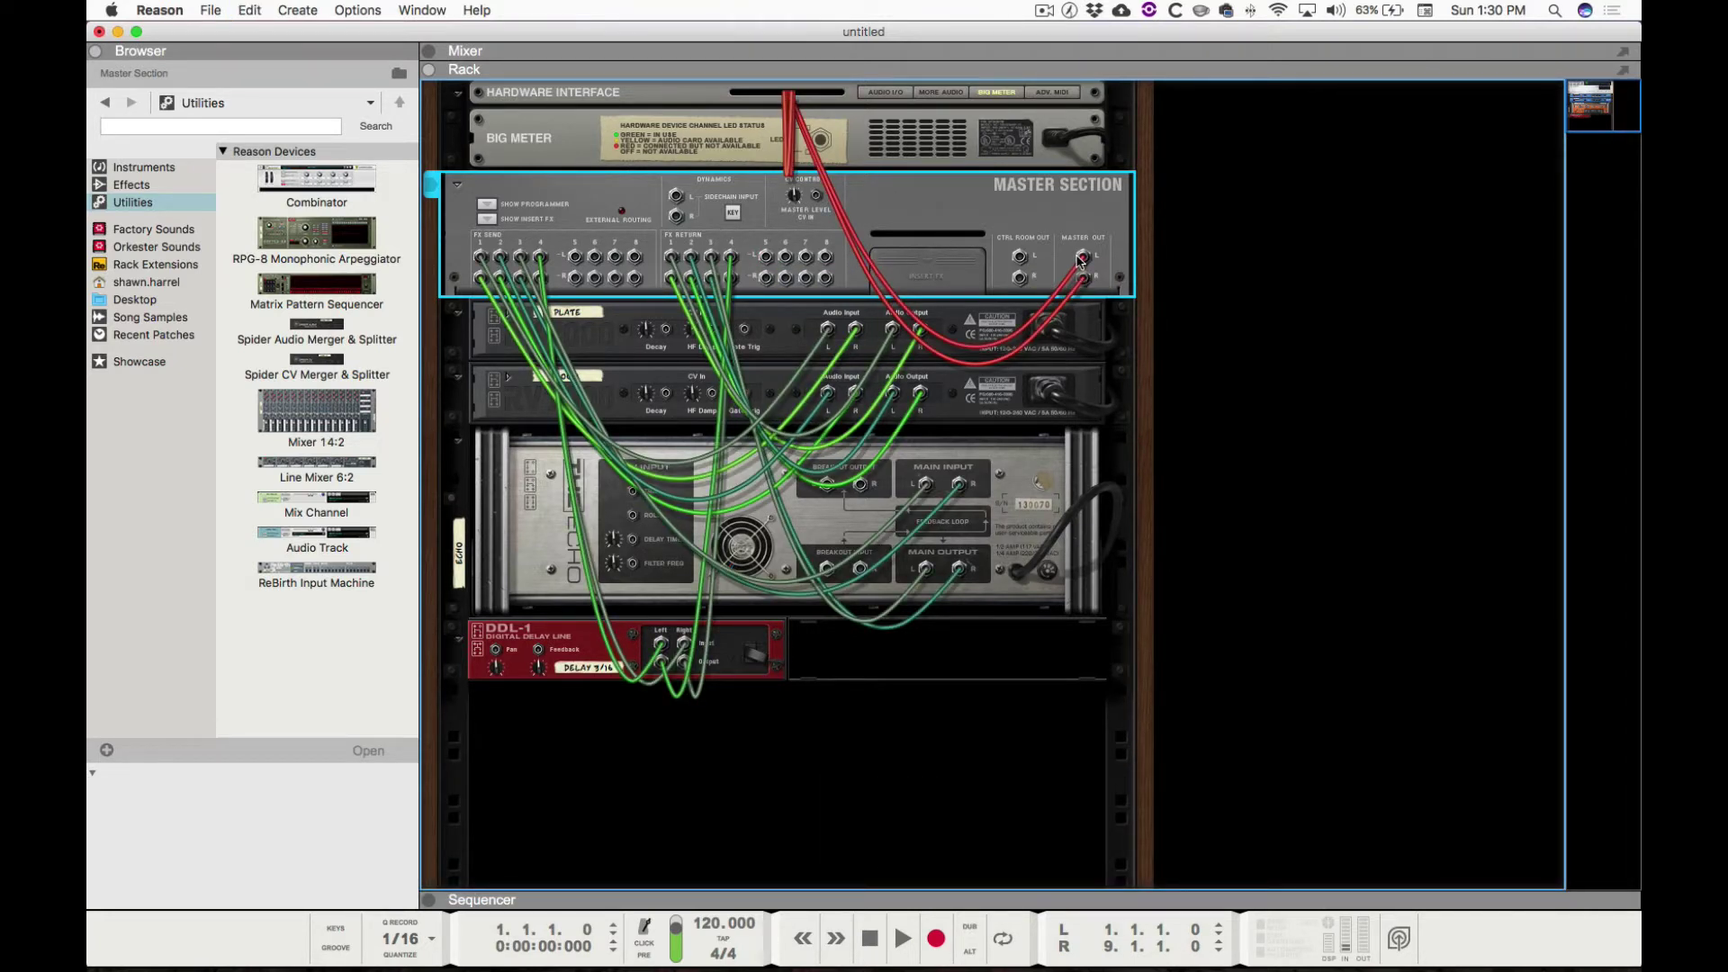
- Disconnect the Master Out cables from the Master Section and flip the rack back to its front
drag(1081, 260, 659, 231)
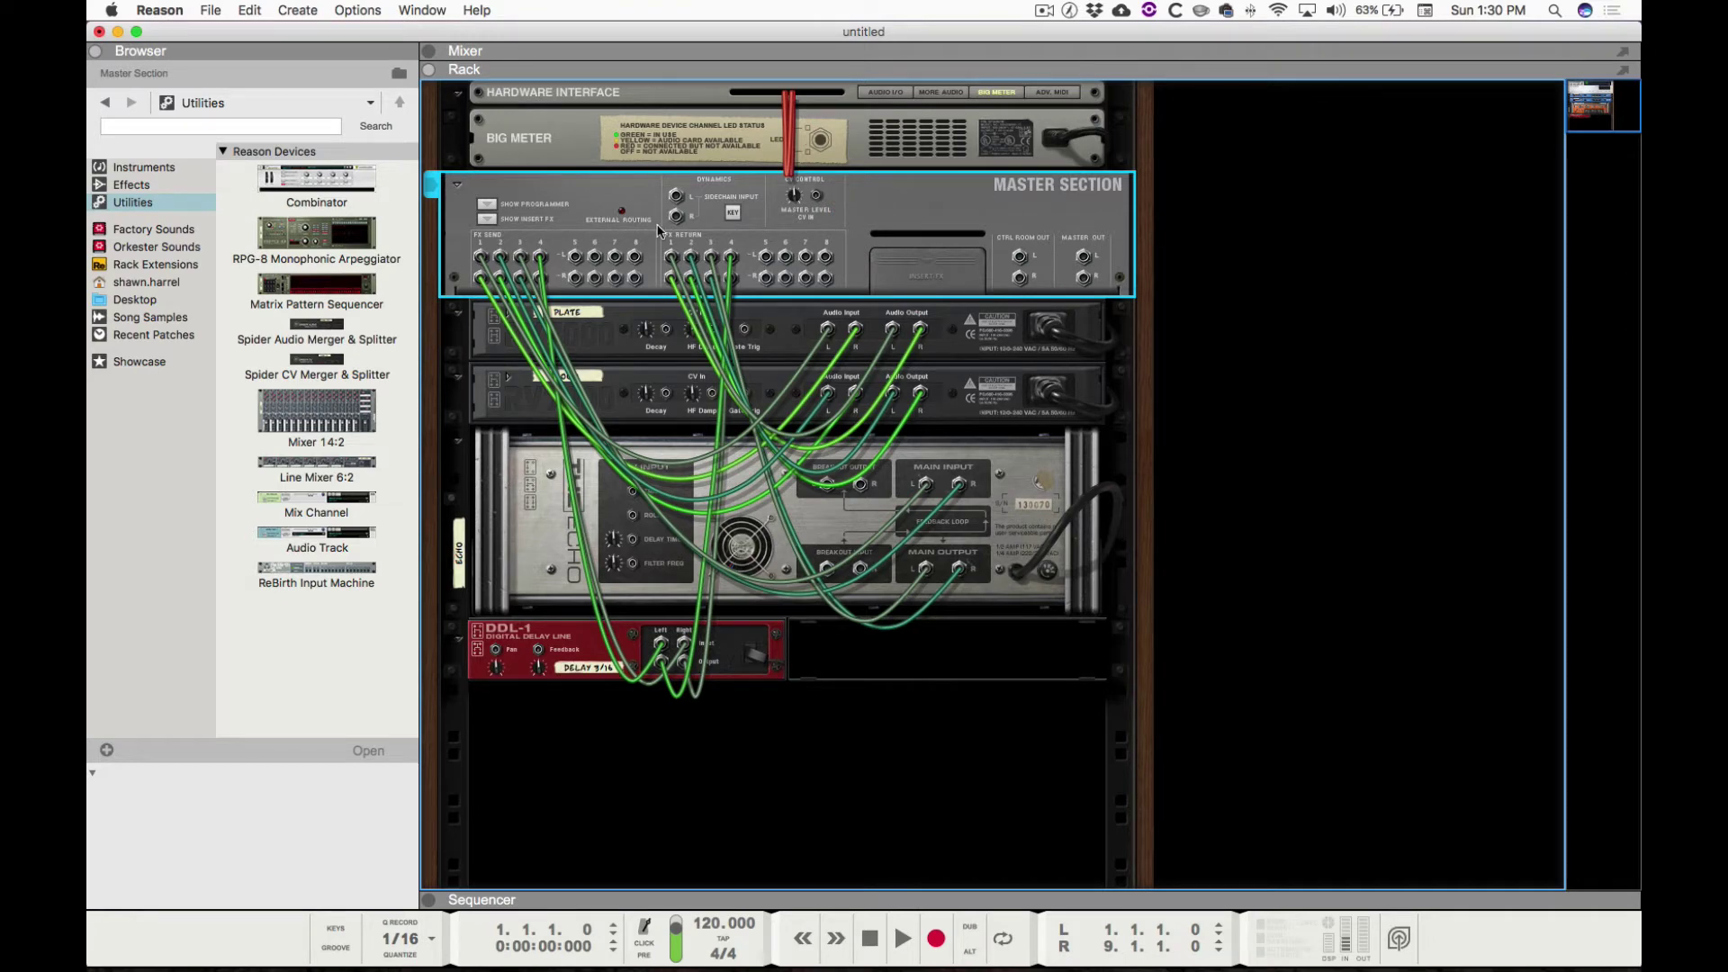
key(Tab)
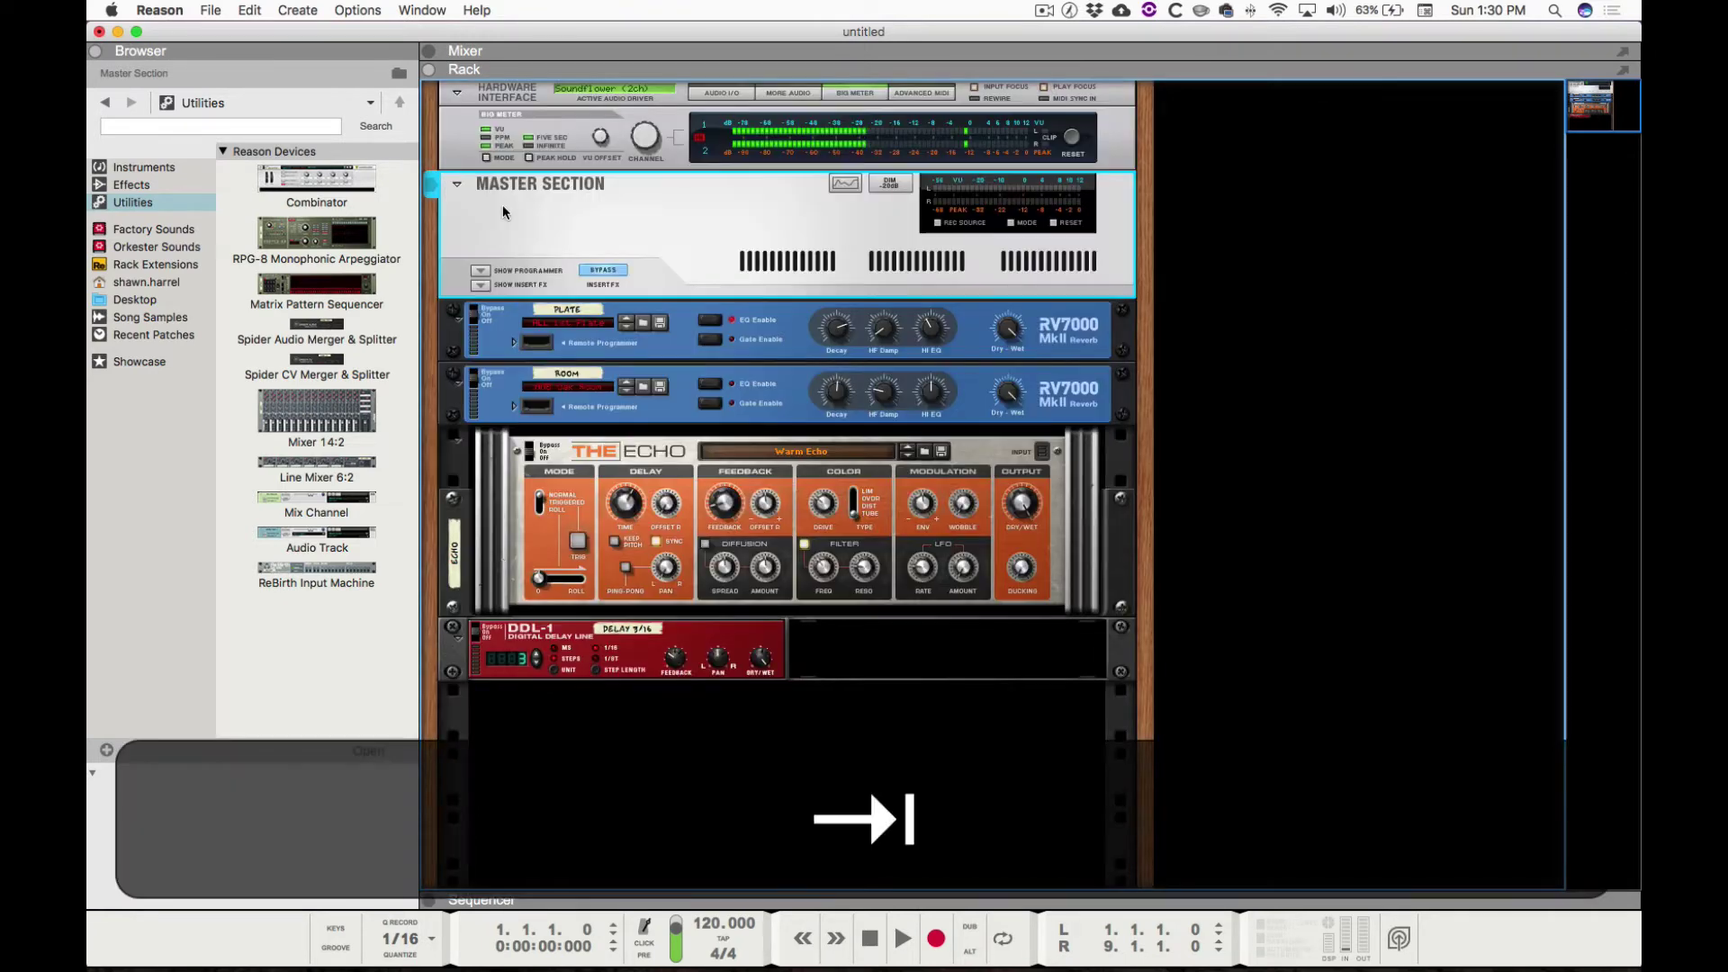
- Undo the disconnection of the Master Section's Master Out cables at the rear of the rack and return the rack to its front view
click(427, 900)
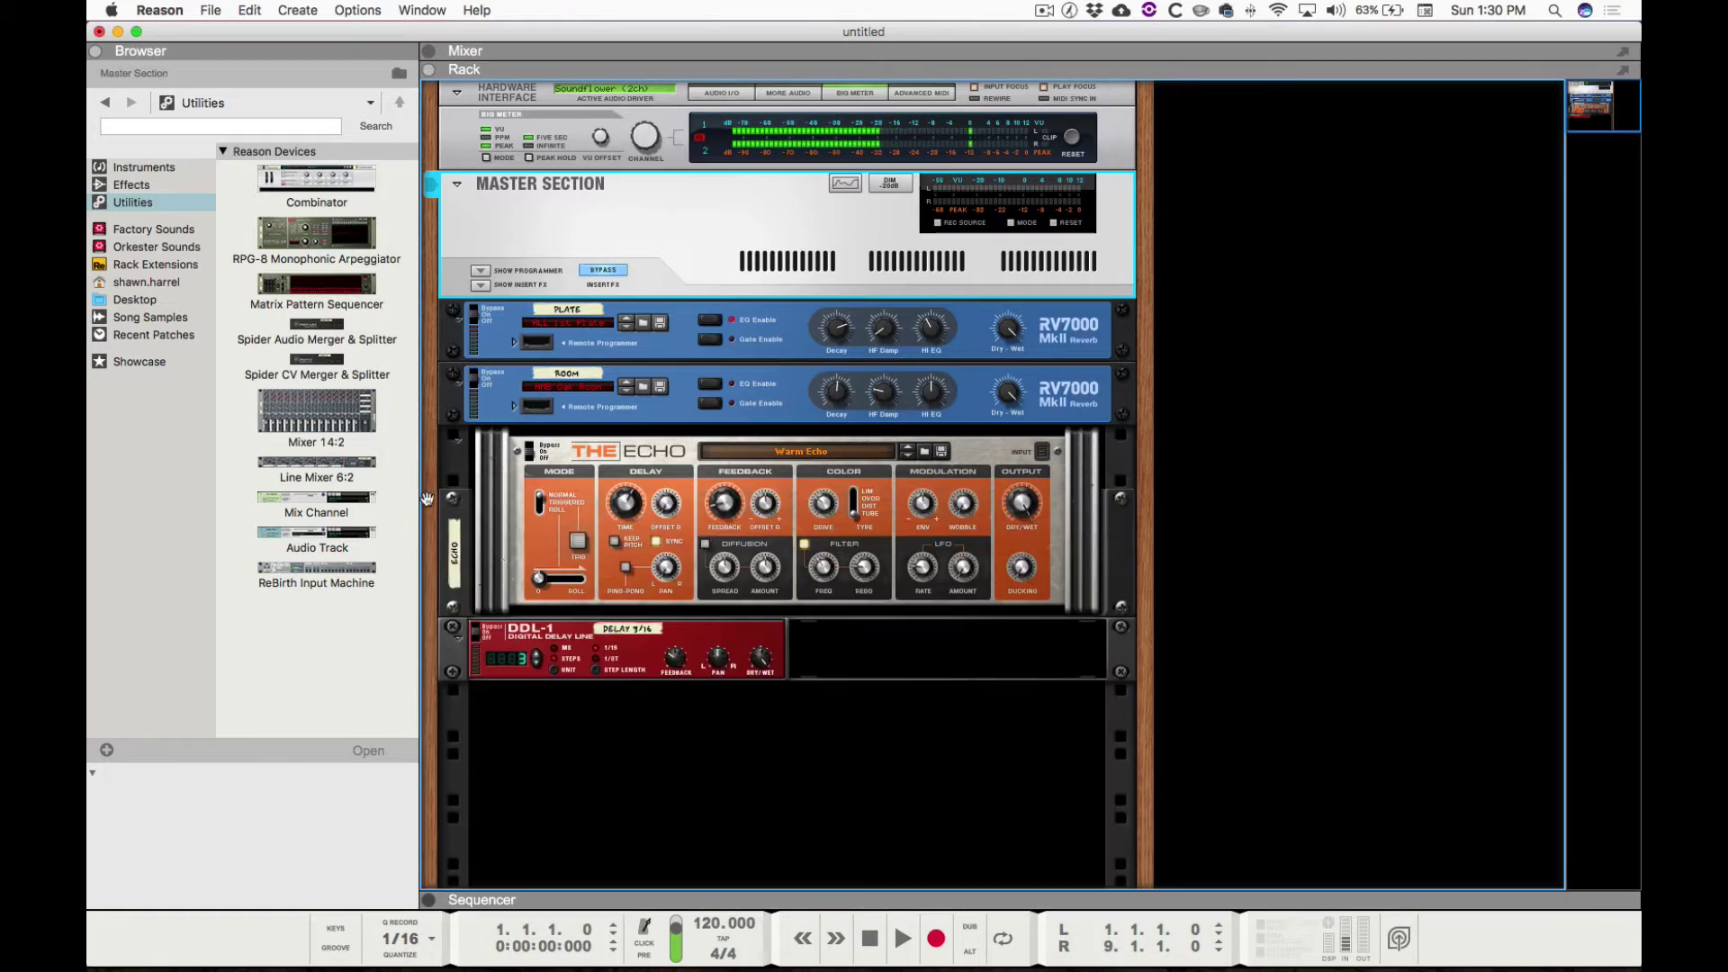
click(429, 492)
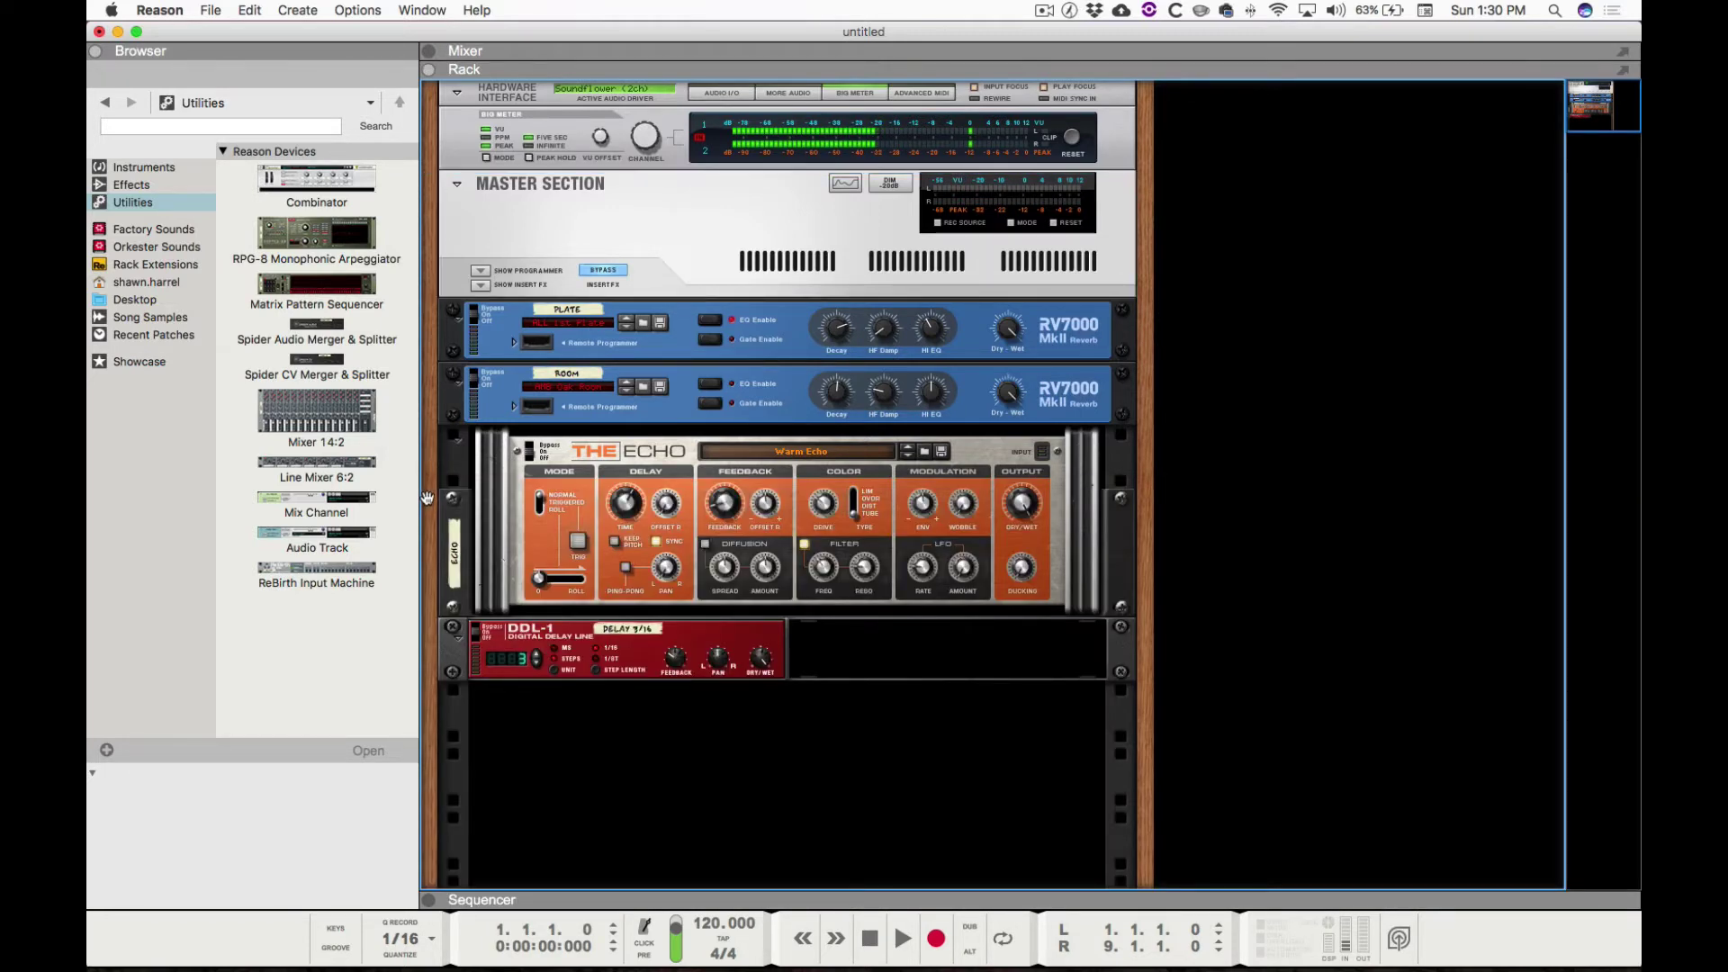
key(Tab)
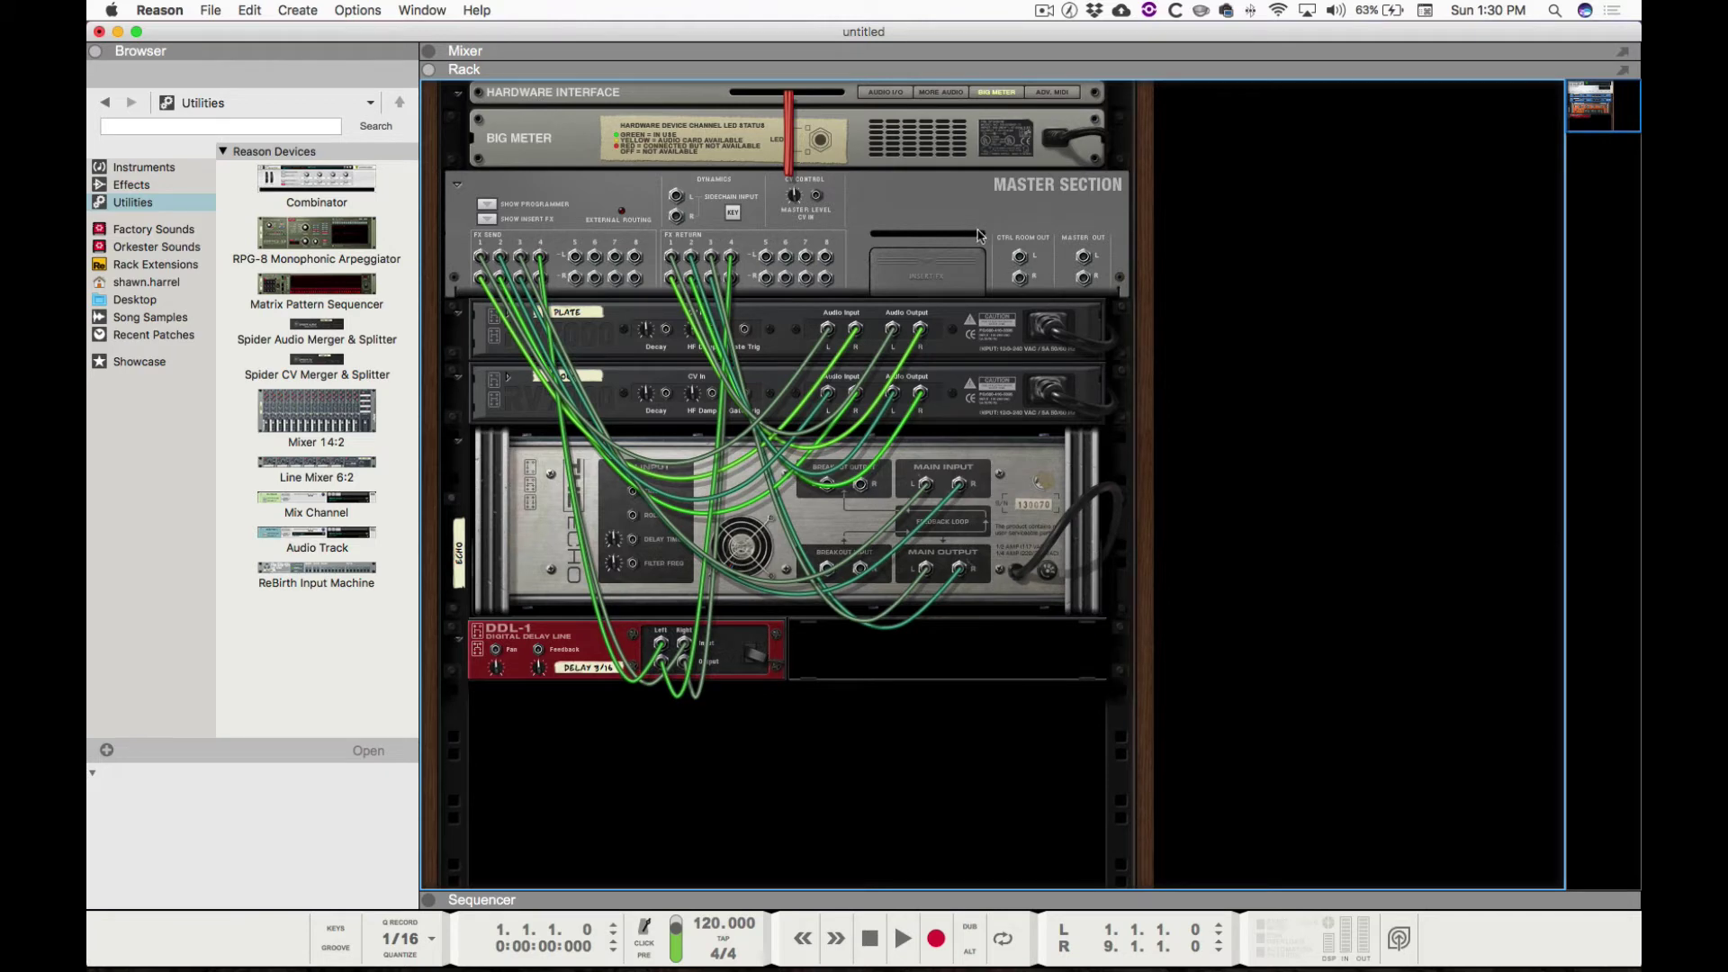
key(super+z)
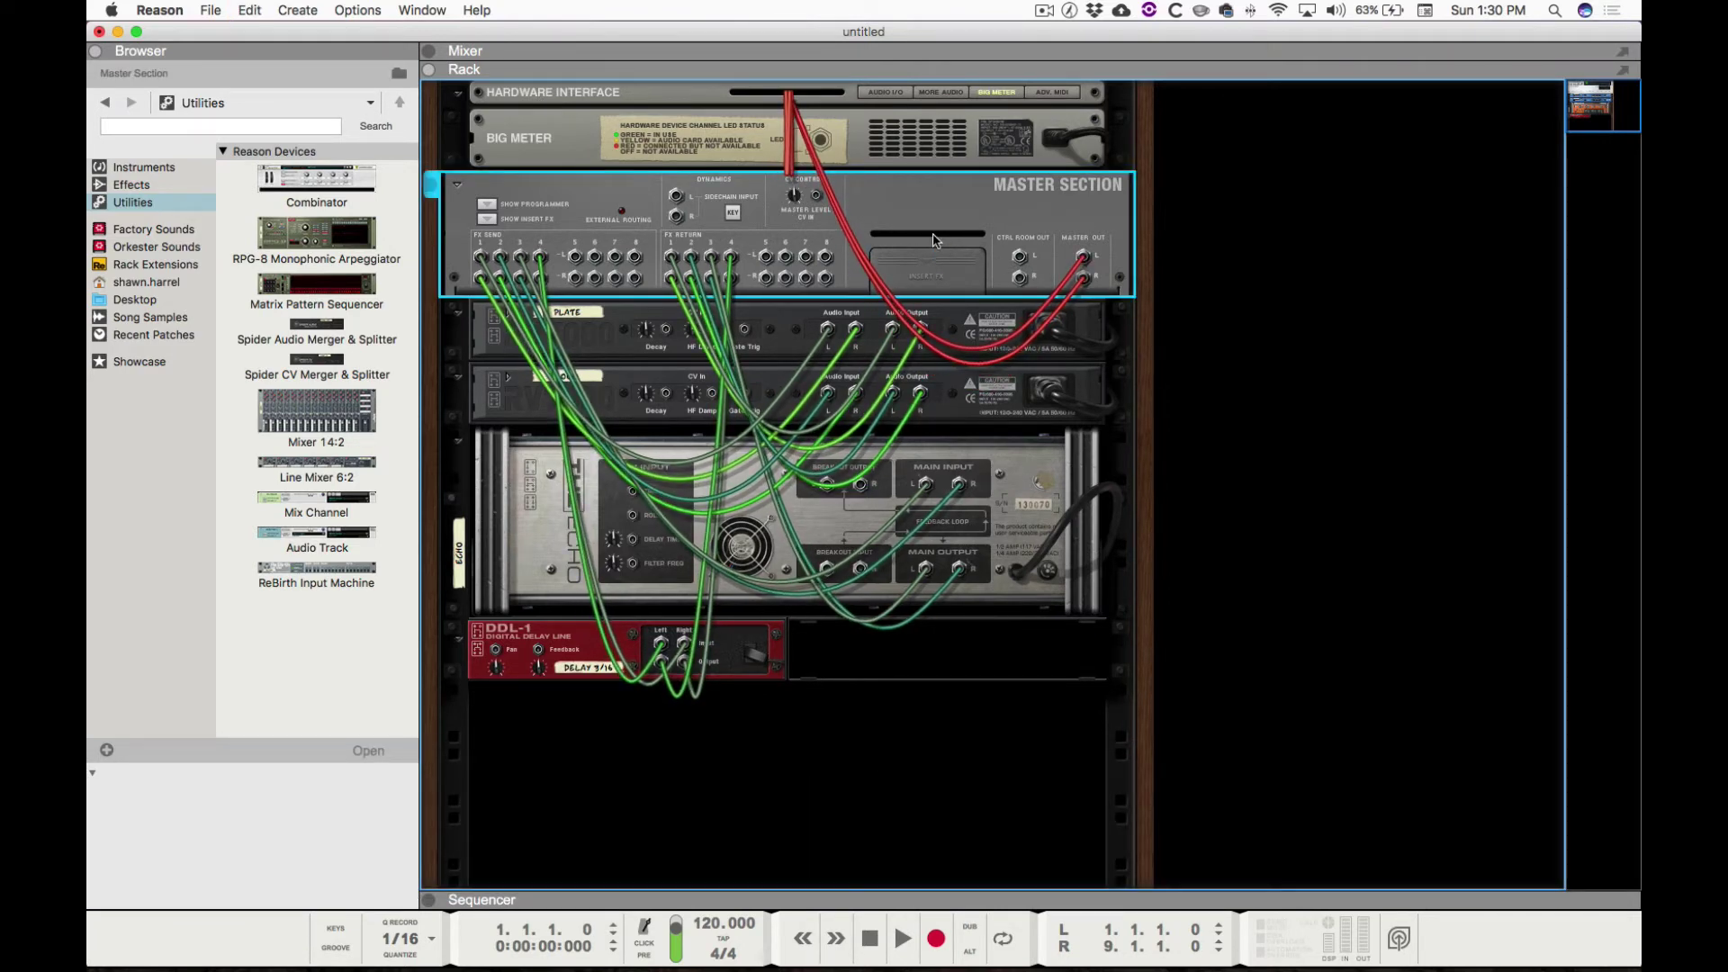
key(Tab)
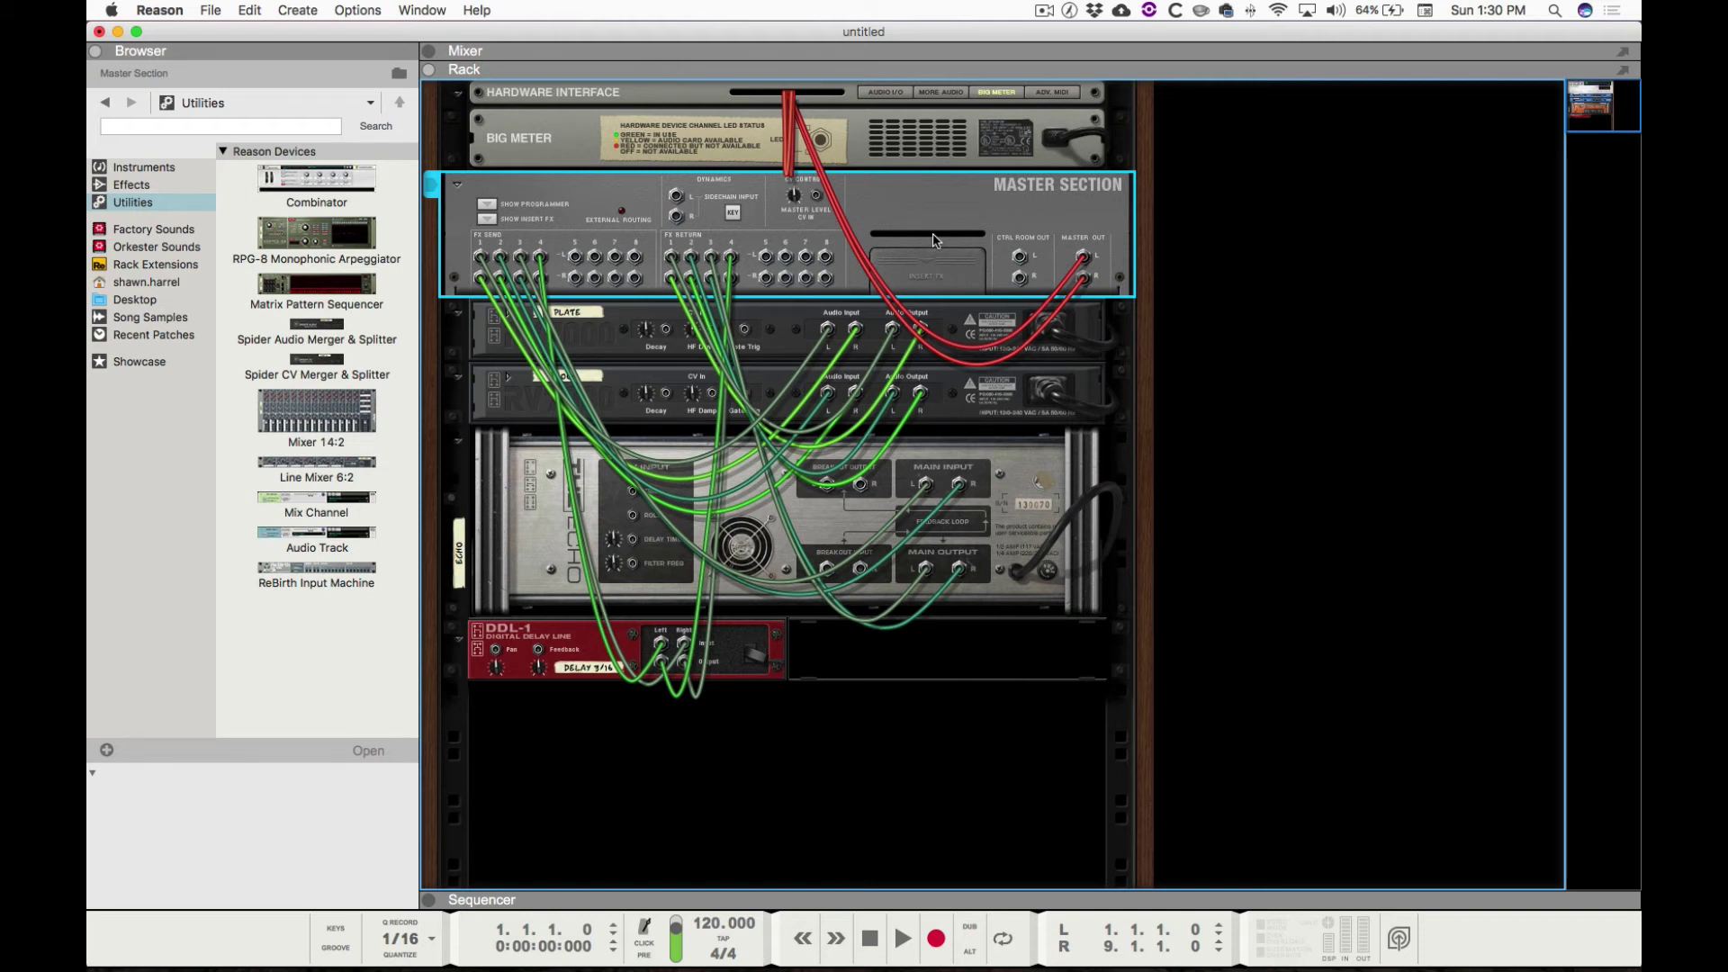
key(Tab)
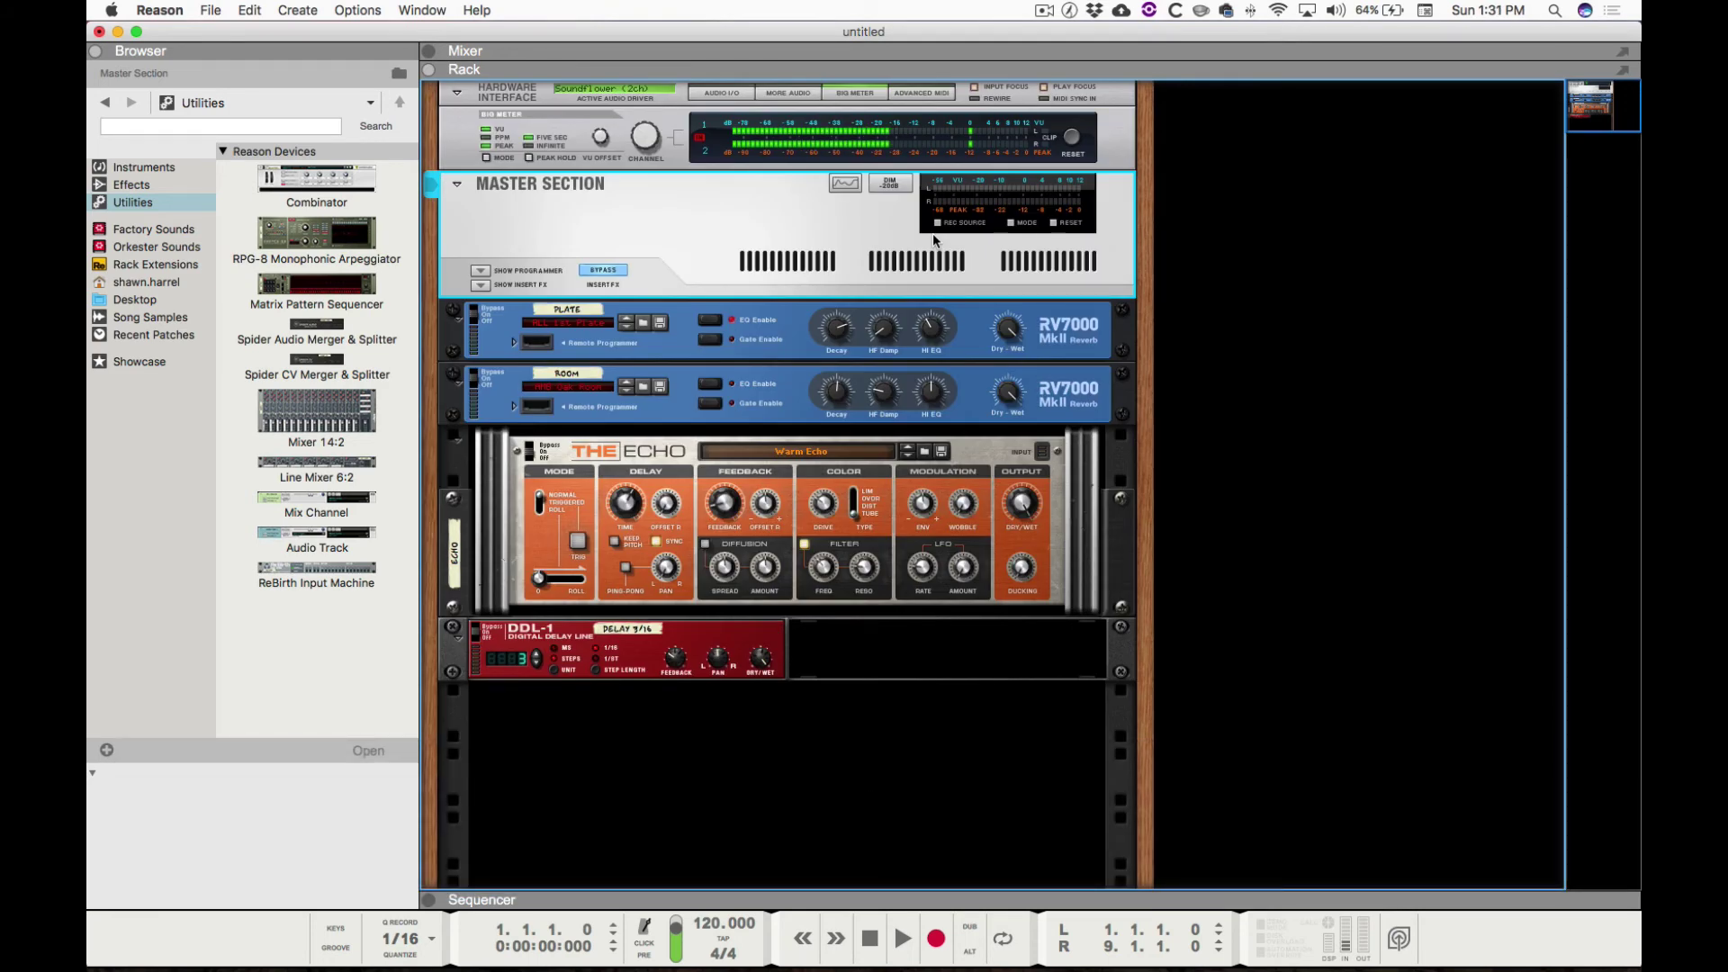